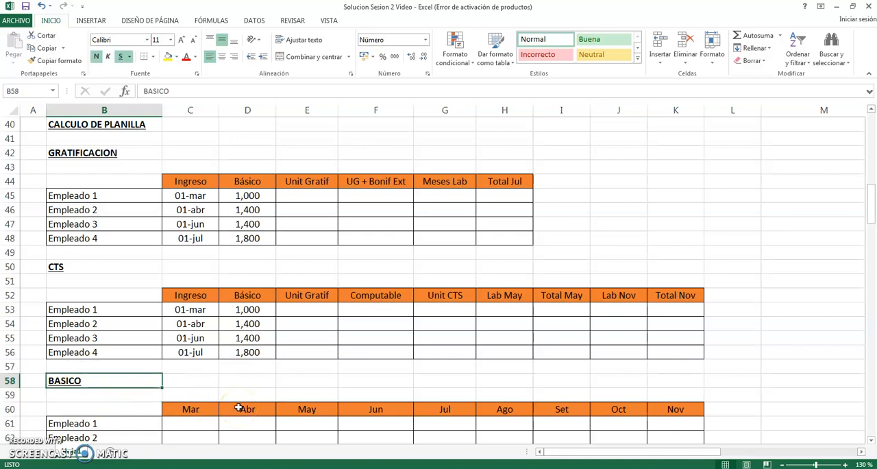
- Review the GRATIFICACION and CTS tables, including each employee's Ingreso and Básico columns
left_click(113, 267)
left_click(116, 153)
left_click(133, 266)
left_click(142, 152)
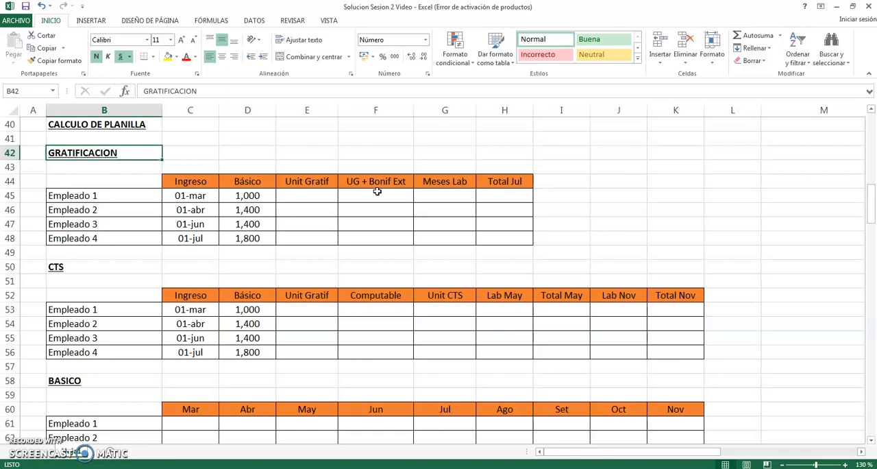
key("Down")
key("Down")
key("Down")
key("Down")
key("Down")
key("Down")
key("Down")
key("Down")
key("Down")
key("Right")
key("Up")
key("Left")
key("Down")
key("Down")
key("Right")
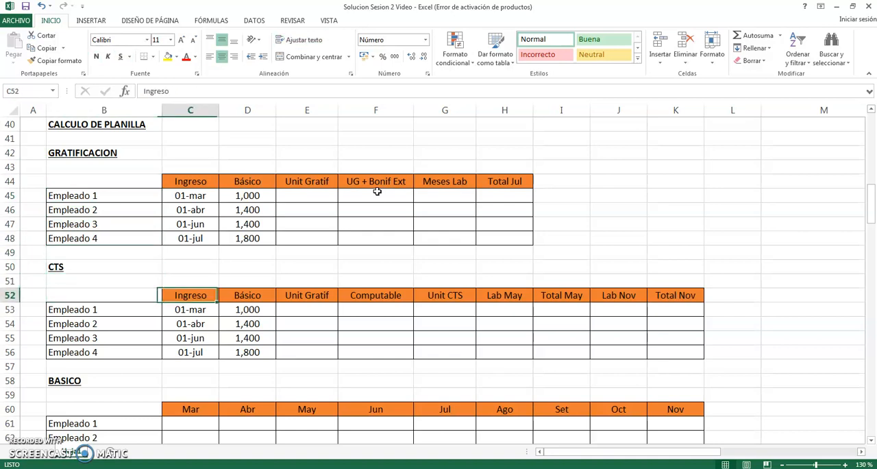
key("Right")
key("Down")
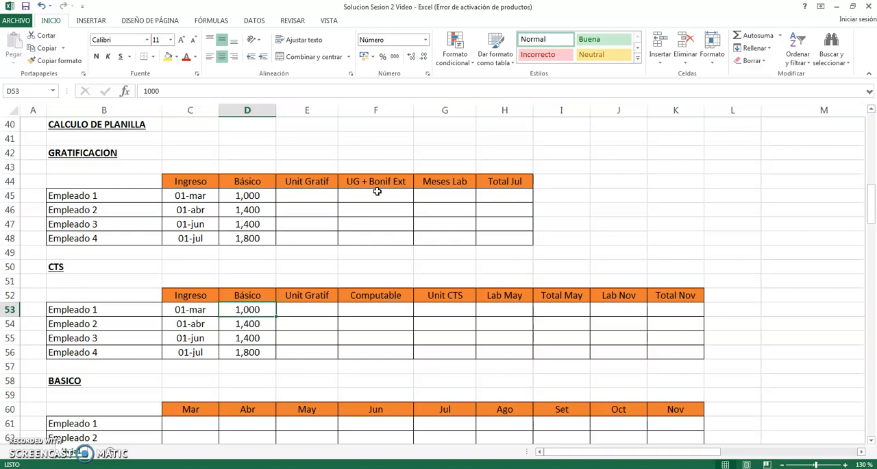
key("Up")
key("Up")
key("Up")
key("Up")
key("Up")
key("Up")
key("Up")
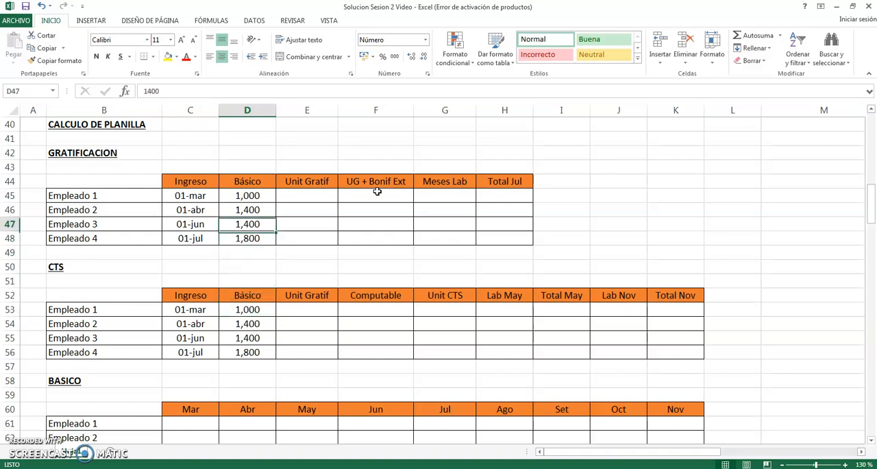
key("Down")
key("Down")
key("Down")
key("Down")
key("Down")
key("Down")
key("Down")
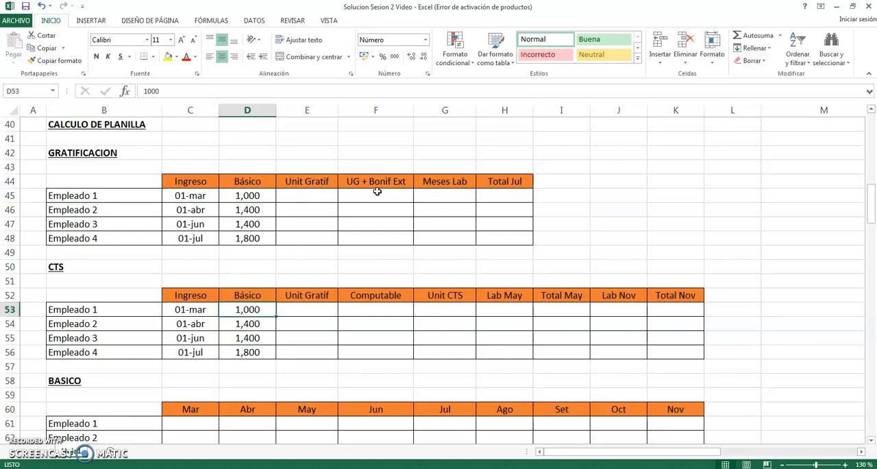
left_click(273, 265)
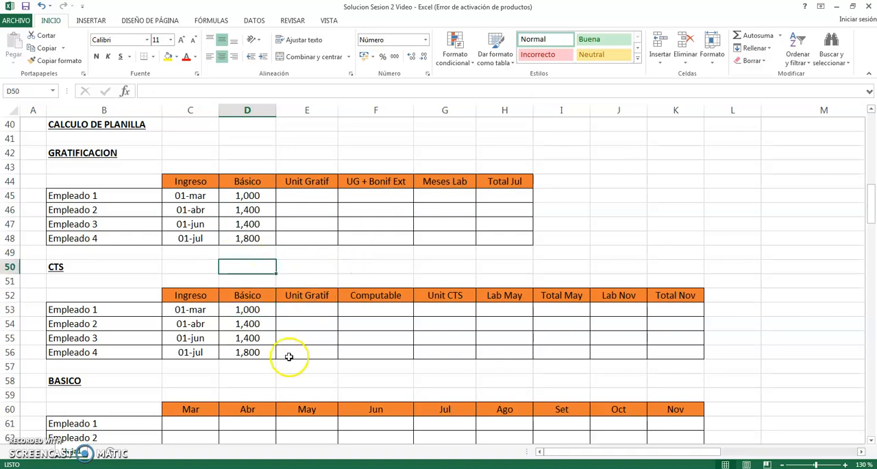
- Examine the rows of the PRESUPUESTO DE PLANILLA table and the ESTADO DE RESULTADOS section further down the sheet
scroll(337, 337, "down", 6)
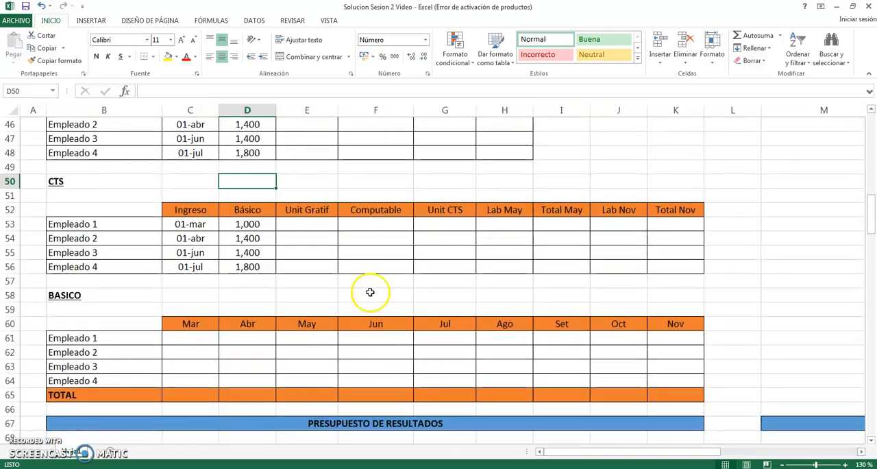
scroll(336, 337, "down", 10)
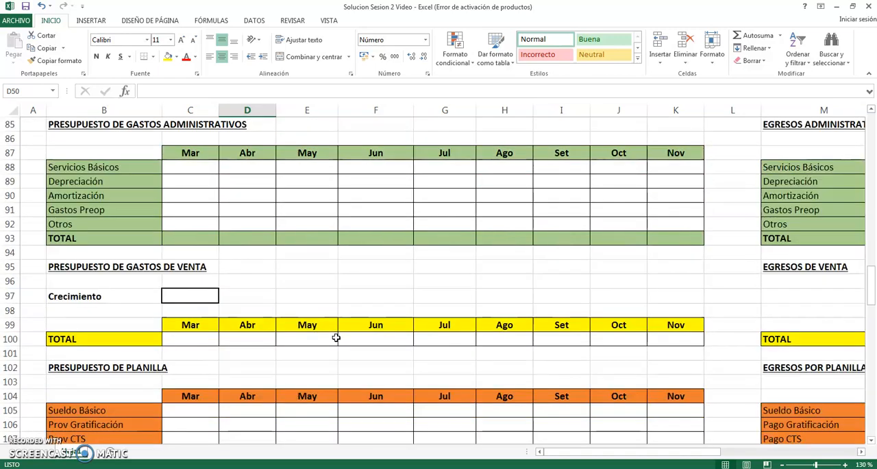
scroll(336, 337, "down", 2)
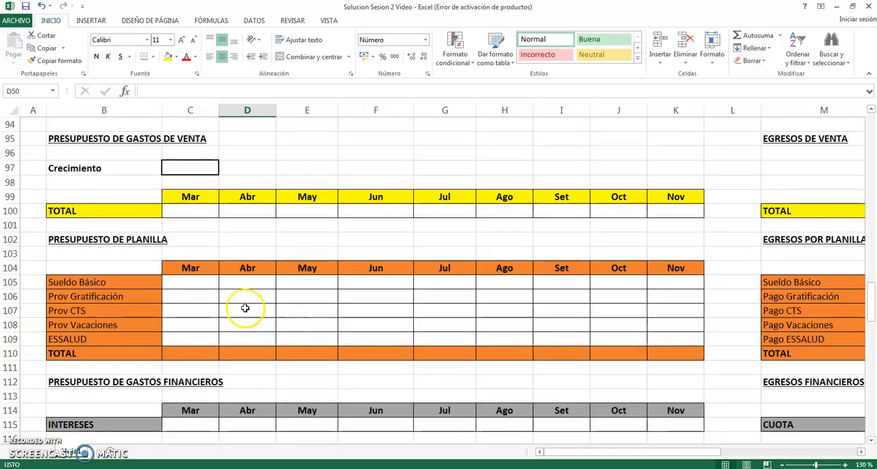
left_click(205, 284)
left_click_drag(205, 284, 674, 280)
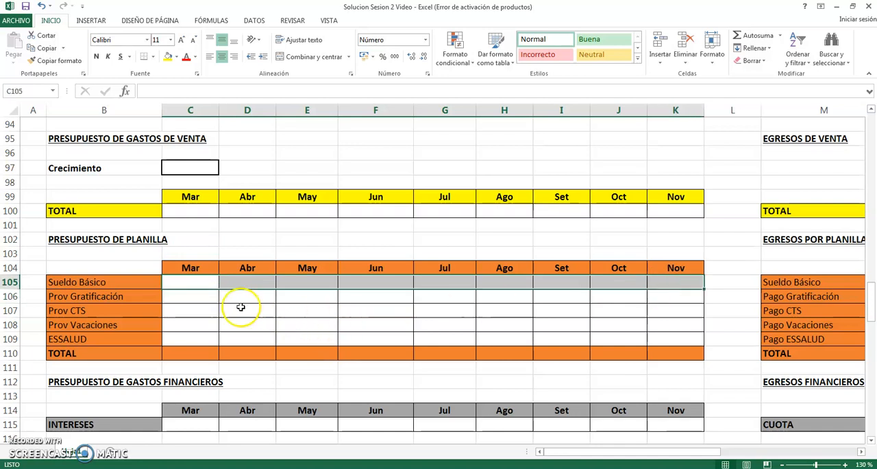
left_click(202, 298)
left_click_drag(256, 297, 660, 295)
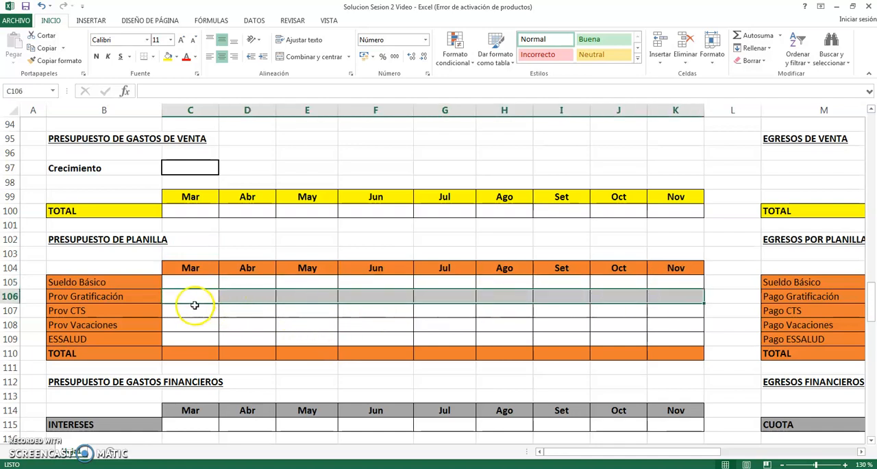
left_click_drag(196, 309, 330, 323)
left_click(237, 324)
left_click_drag(188, 354, 676, 353)
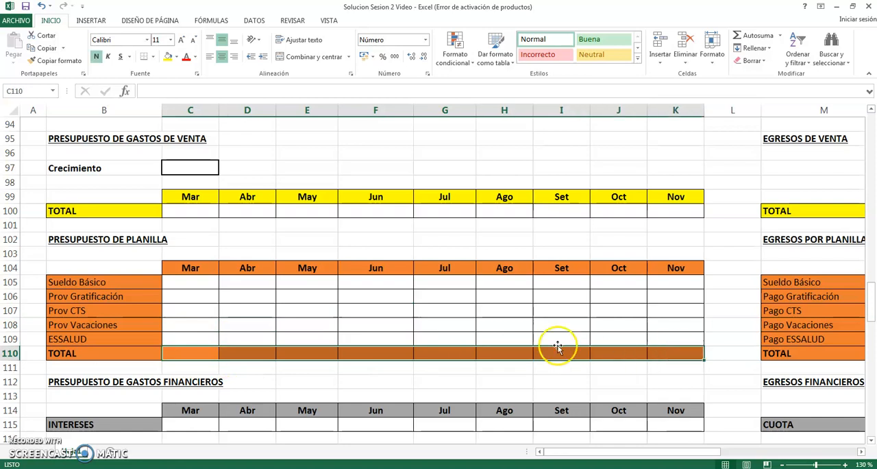
left_click(153, 322)
left_click_drag(188, 348, 288, 351)
scroll(287, 346, "down", 12)
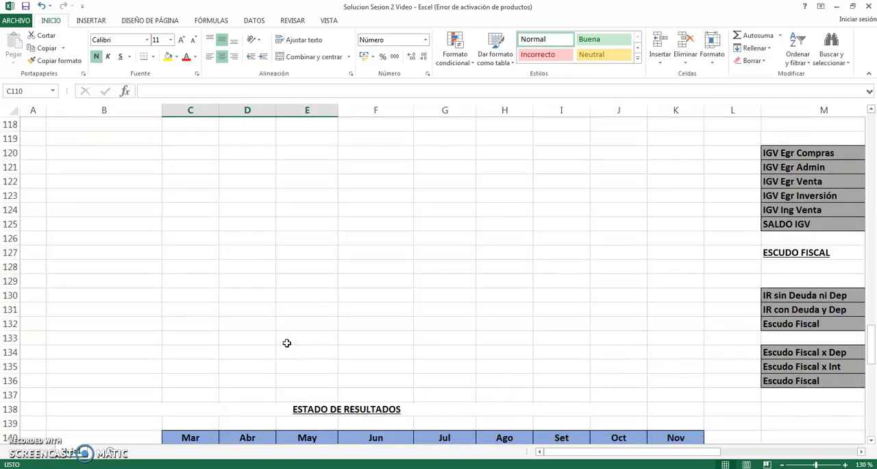
left_click_drag(185, 352, 654, 355)
left_click(424, 298)
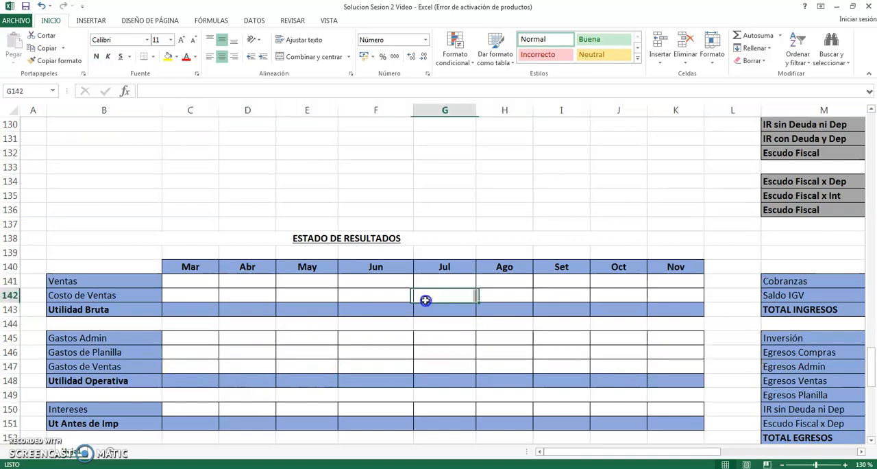
- Calculate Empleado 1's Unit Gratif in the GRATIFICACION table as the Básico divided by 6, using =D45/6 in E45
scroll(429, 302, "up", 9)
scroll(433, 304, "up", 20)
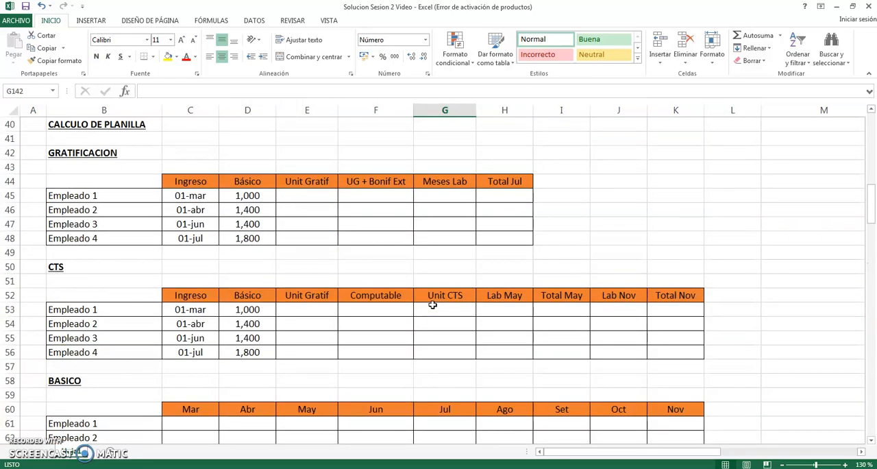
left_click(319, 196)
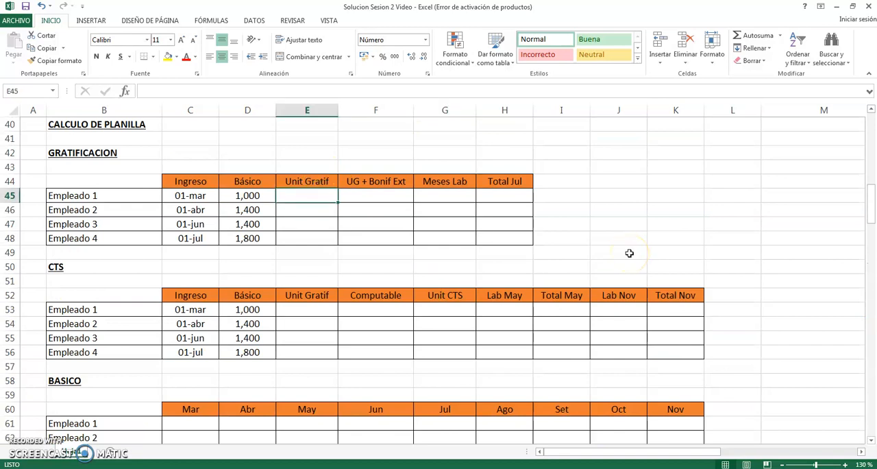
key("Right")
key("Right")
key("Right")
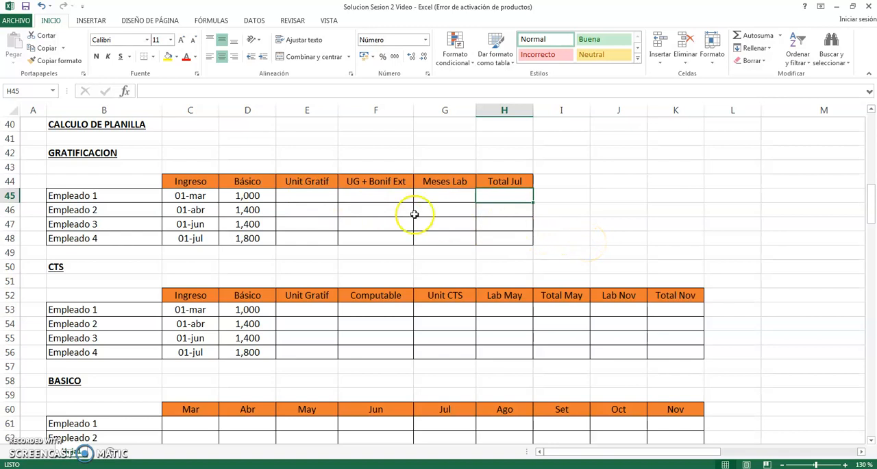
left_click(332, 197)
type("=")
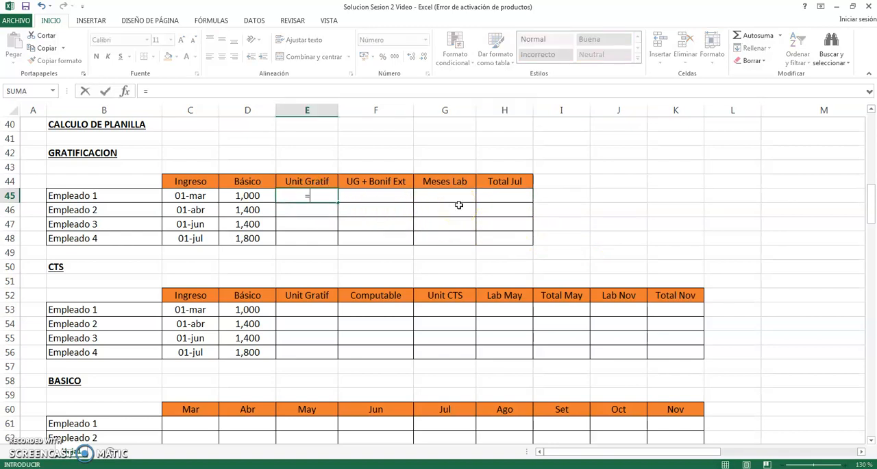
key("Left")
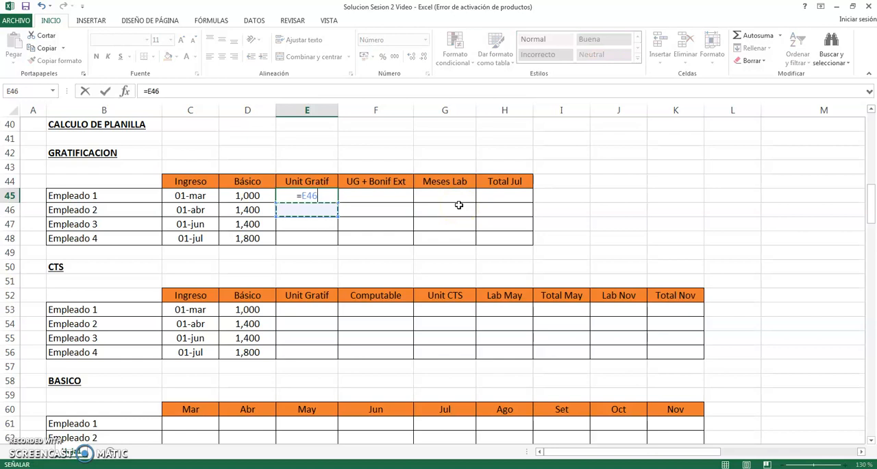
type("/6")
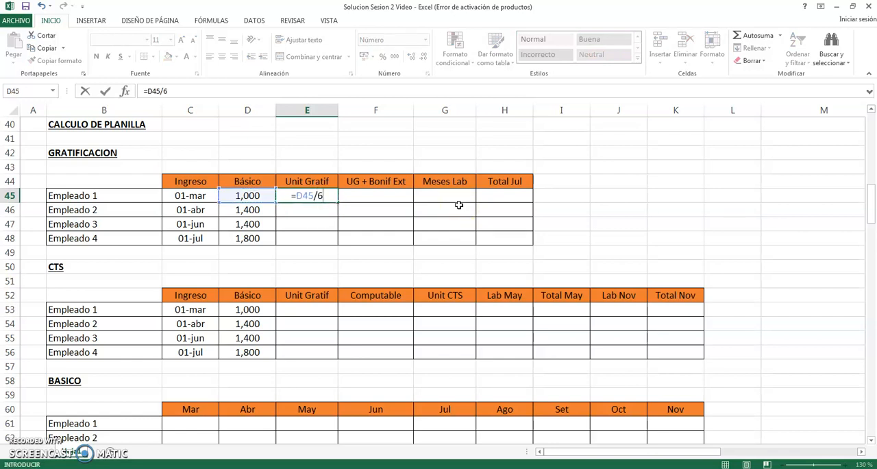
key("Return")
key("Up")
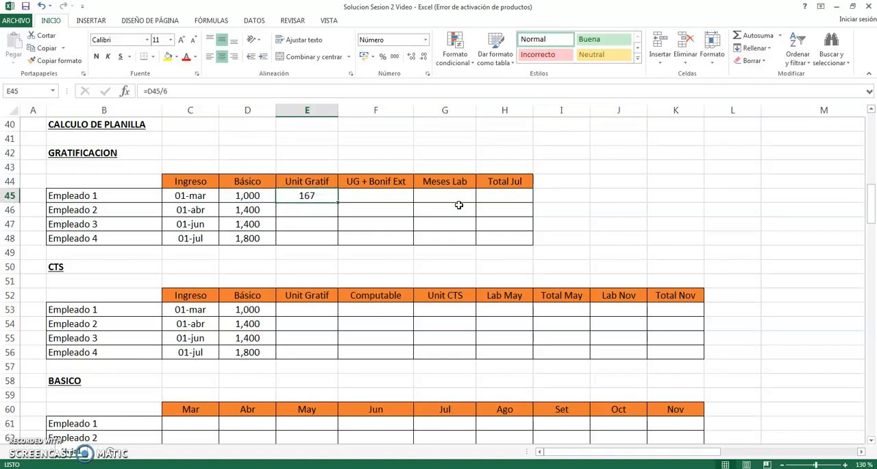
- Copy Empleado 1's Unit Gratif formula to Empleados 2 to 4 in cells E46:E48
key("Left")
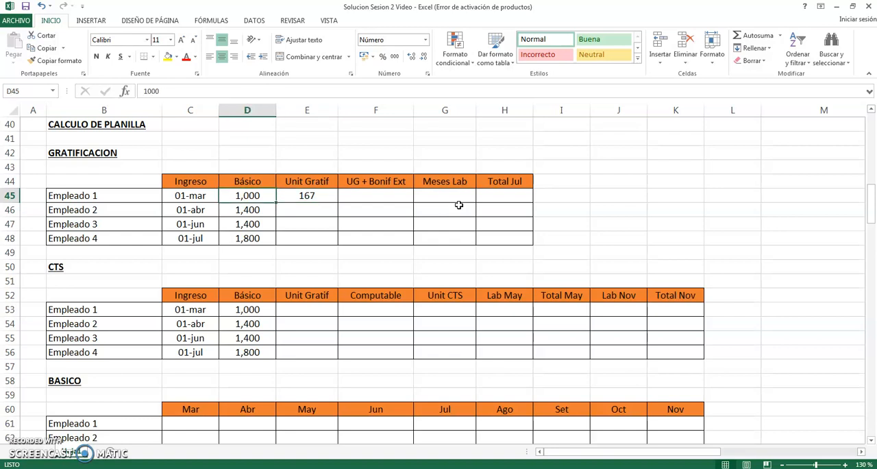
key("Right")
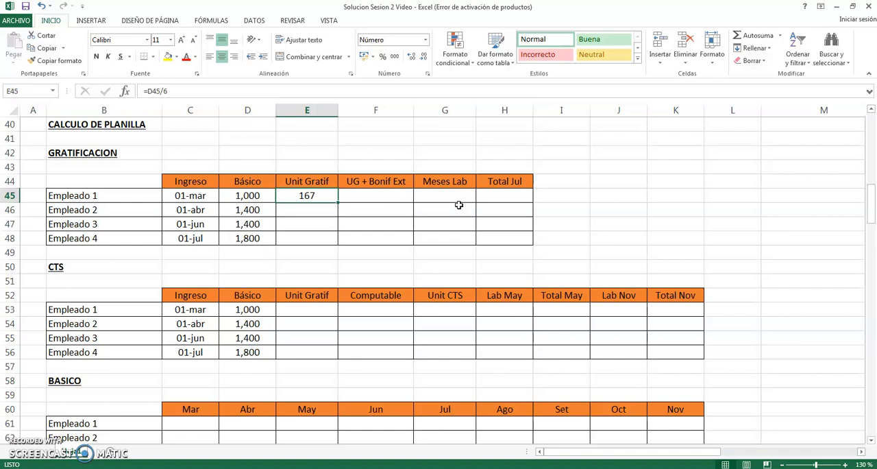
key("Down")
key("Up")
key("Down")
key("Up")
key("ctrl+c")
key("Down")
key("shift+Down")
key("shift+Down")
key("ctrl+v")
key("Escape")
key("Up")
key("Down")
key("Down")
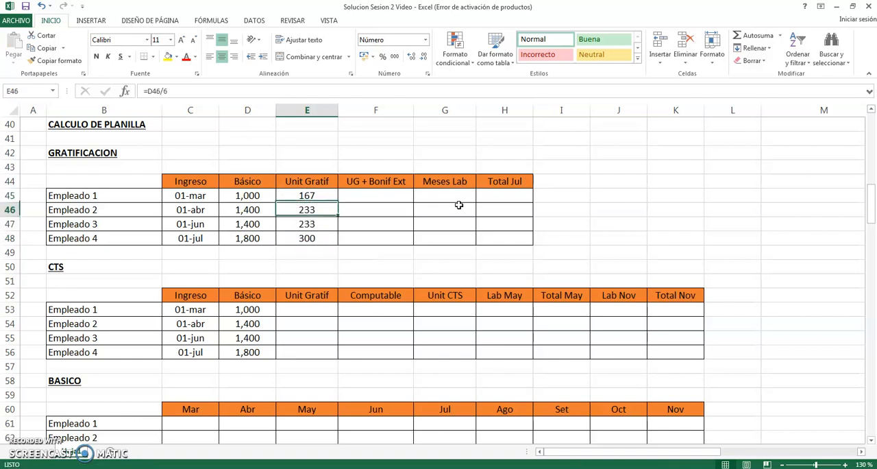
- Review the Unit Gratif formulas and results for the four employees in E45:E48
key("Down")
key("Up")
key("Up")
key("Up")
key("Down")
key("Down")
key("Down")
key("Up")
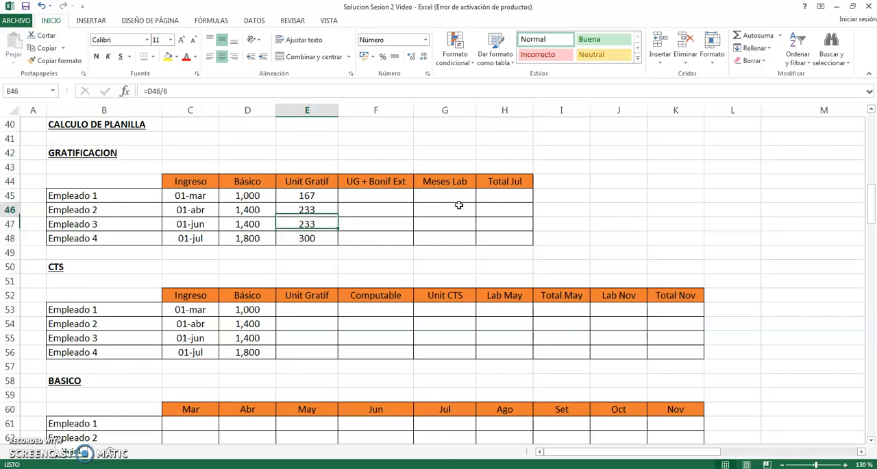
key("Up")
key("Up")
key("Right")
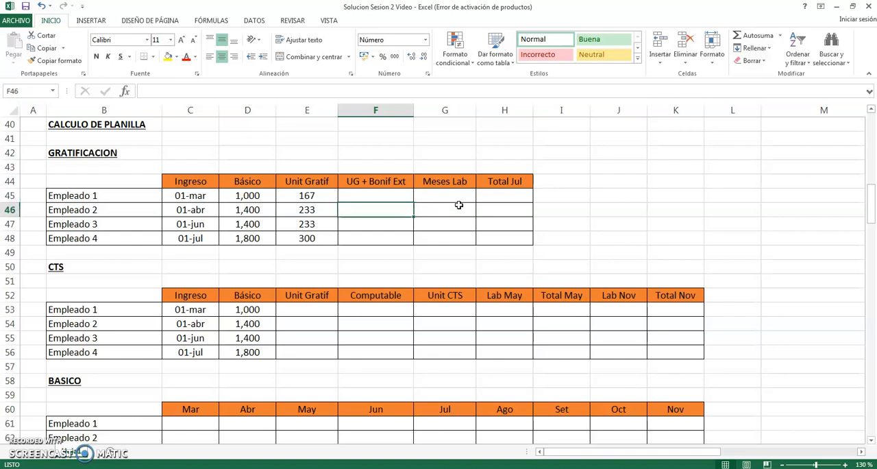
key("Left")
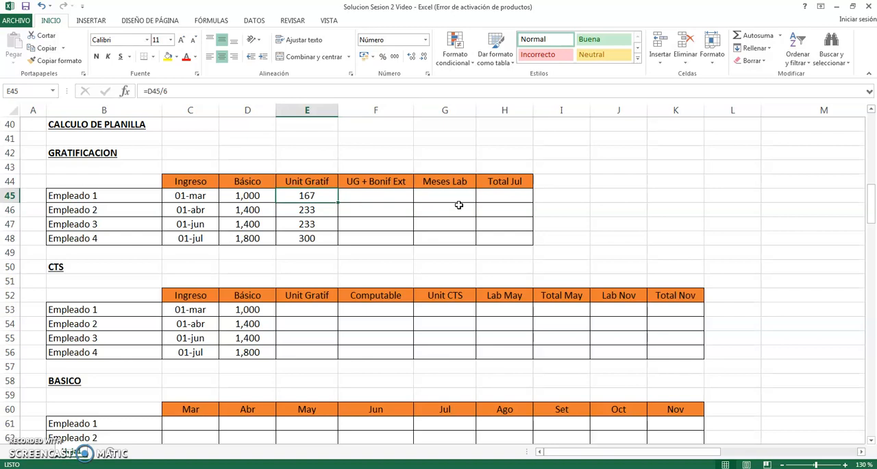
key("shift+Down")
key("shift+Down")
key("shift+Down")
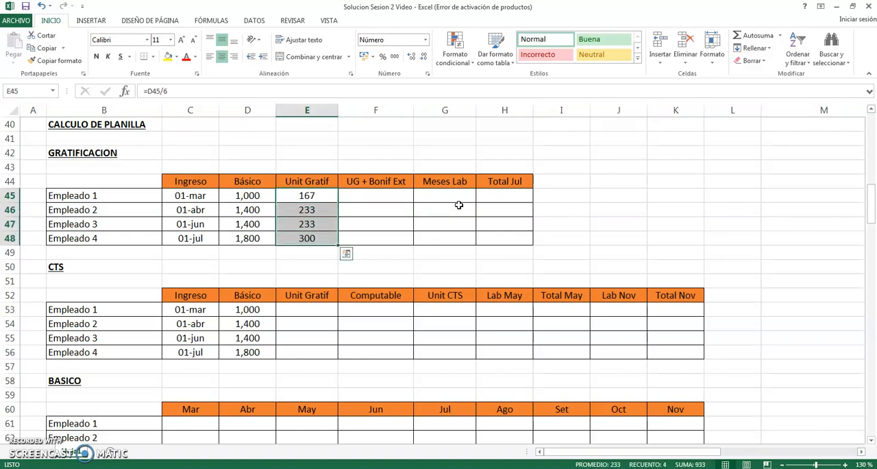
key("shift+Up")
key("shift+Up")
key("shift+Up")
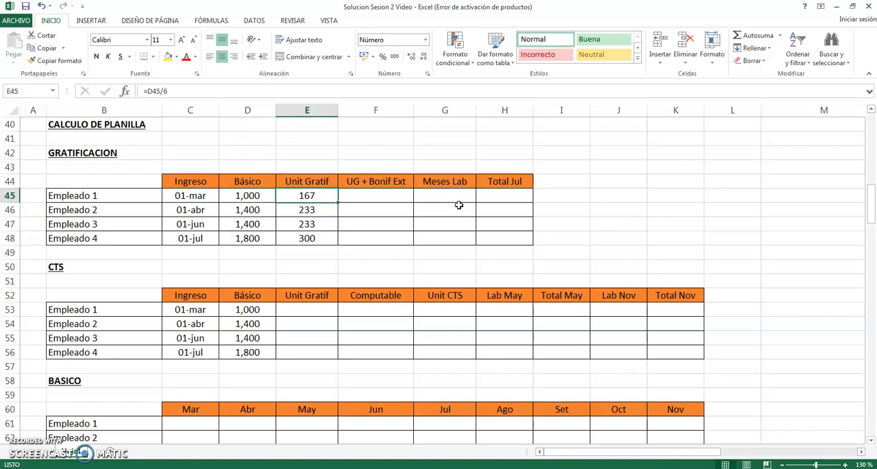
- Calculate Empleado 1's UG + Bonif Ext in F45 by multiplying the Unit Gratif by 1.09, using =E45*1.09
key("Right")
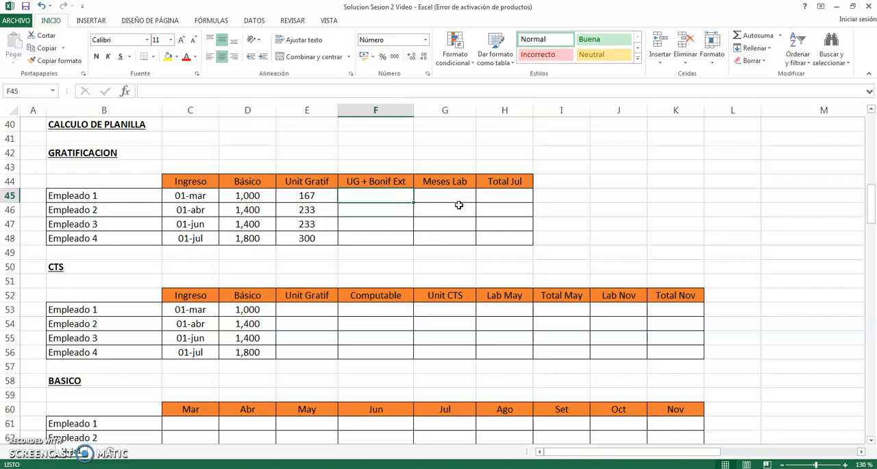
type("=")
key("Left")
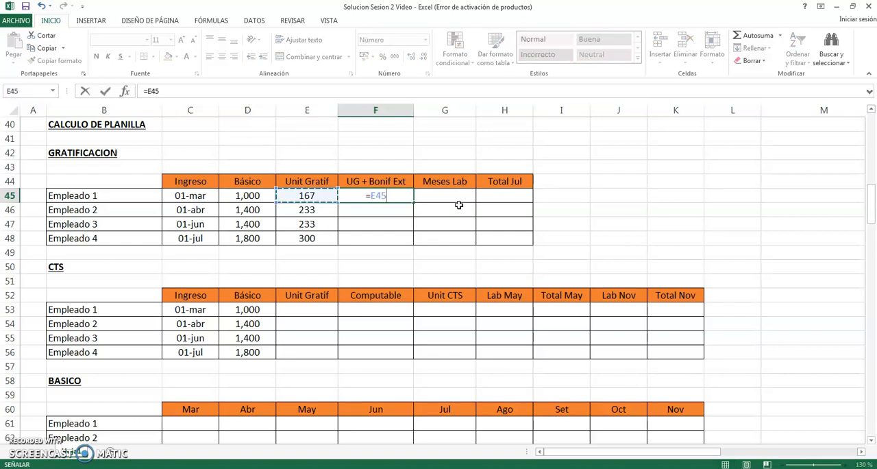
type("*")
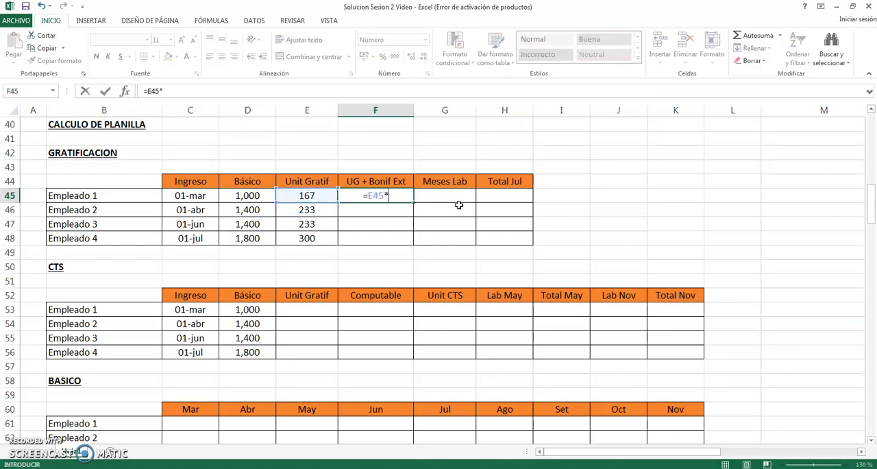
type("1.09")
key("ctrl+Return")
- Copy Empleado 1's UG + Bonif Ext formula to Empleados 2 to 4 in cells F46:F48
key("shift+Down")
key("shift+Down")
key("shift+Down")
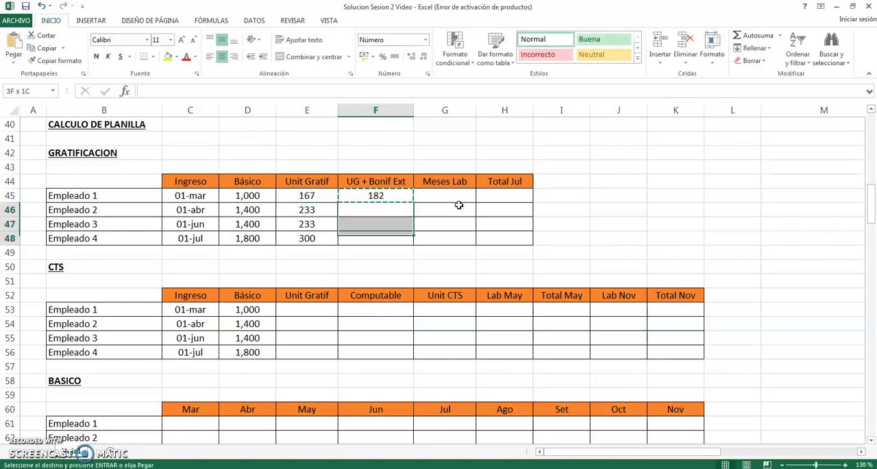
key("ctrl+d")
key("Left")
key("Right")
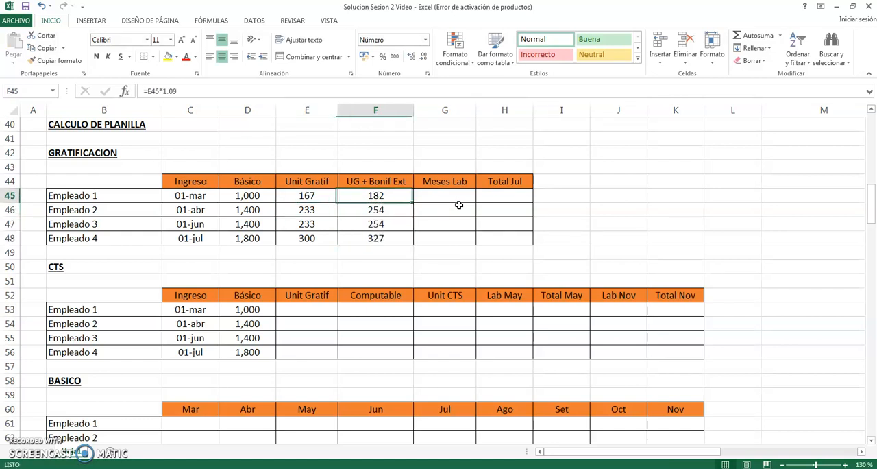
- Inspect the UG + Bonif Ext formulas in F45:F48 and the Unit Gratif cells they reference
key("F2")
key("Escape")
key("Left")
key("Left")
key("Right")
key("Right")
key("Left")
key("F2")
key("Escape")
key("Right")
key("F2")
key("Escape")
key("Down")
key("F2")
key("Escape")
key("Down")
key("F2")
key("Escape")
key("Down")
key("F2")
key("Escape")
key("Up")
key("Up")
key("Up")
key("shift+Down")
key("shift+Down")
key("shift+Down")
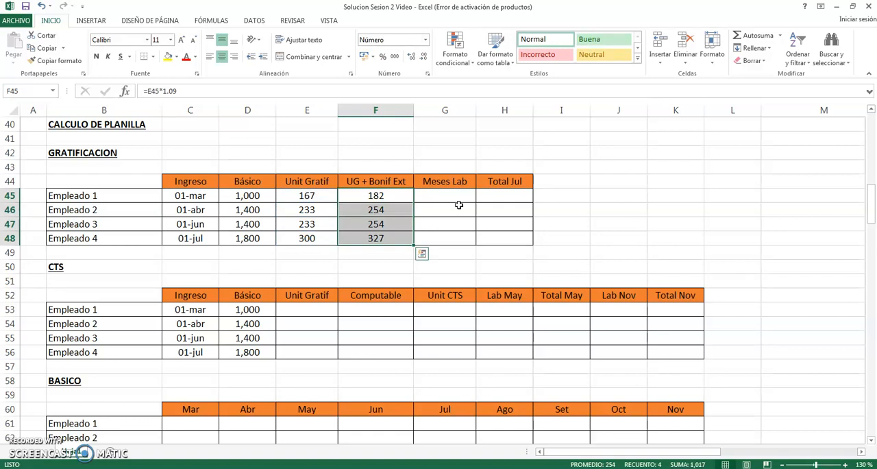
- Review the UG + Bonif Ext amounts for the four employees in F45:F48 and the adjoining Meses Lab column
key("shift+Up")
key("shift+Up")
key("shift+Up")
key("shift+Down")
key("shift+Down")
key("shift+Down")
key("Right")
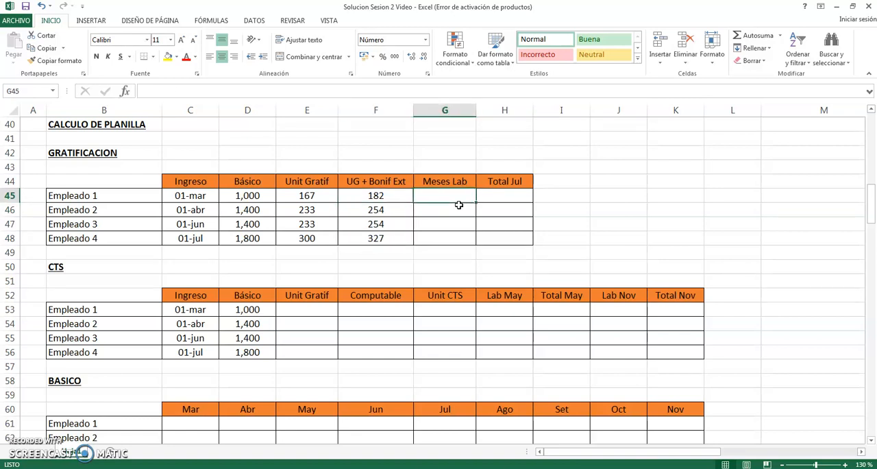
key("Left")
key("shift+Down")
key("shift+Down")
key("shift+Down")
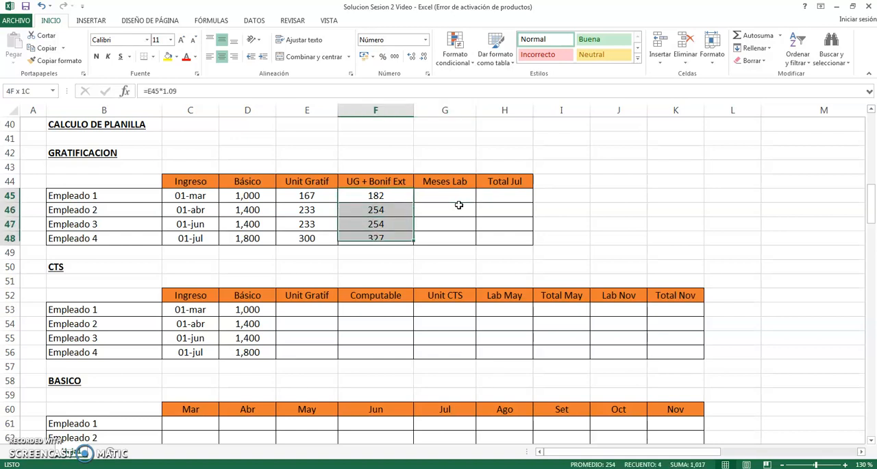
key("Down")
key("Up")
key("Up")
key("Down")
key("Right")
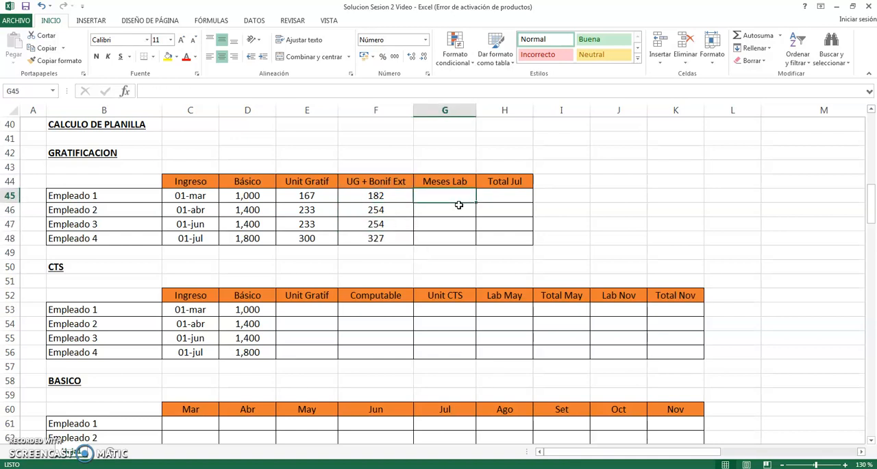
- Check the employees' Ingreso dates in C45:C48 against the Total Jul column to determine the months worked
key("Left")
key("Left")
key("Left")
key("Left")
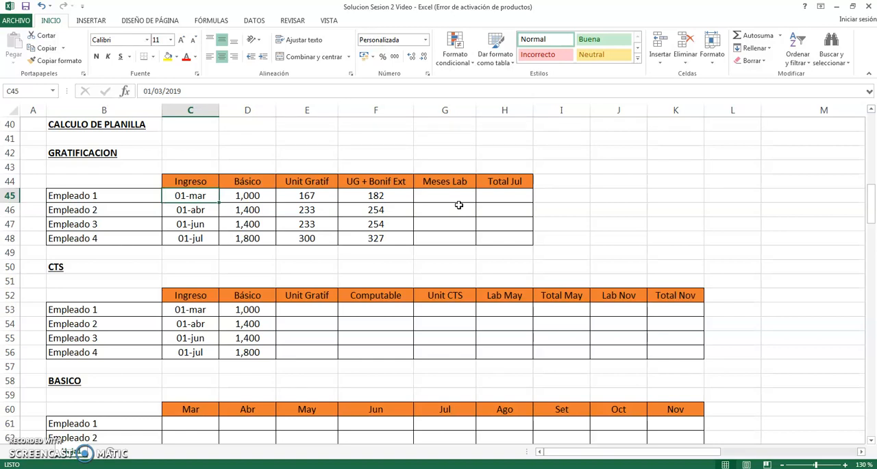
key("shift+Down")
key("shift+Down")
key("shift+Down")
key("Right")
key("Right")
key("Right")
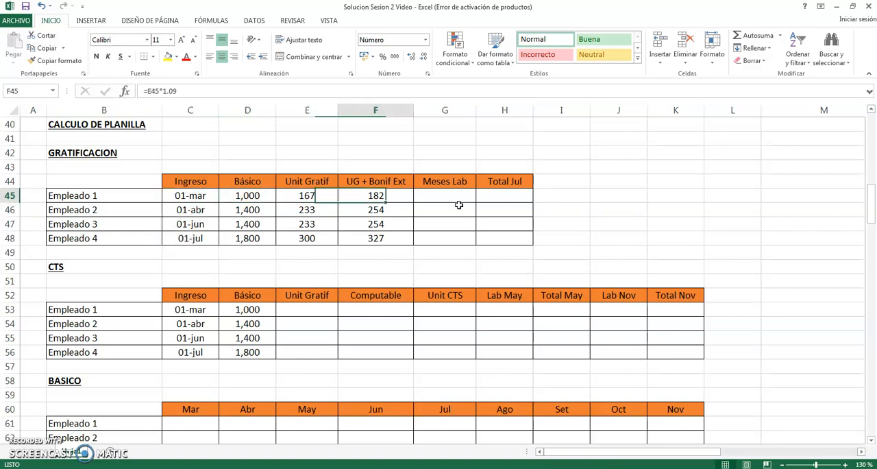
key("Right")
key("Left")
key("Left")
key("Left")
key("Left")
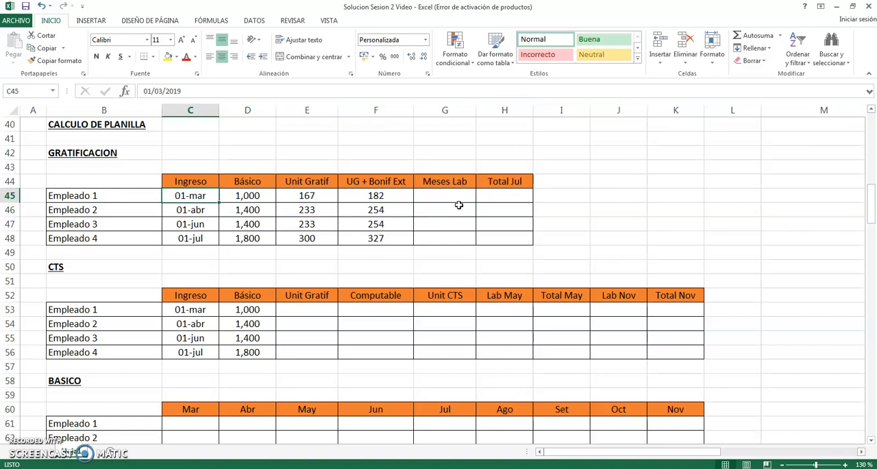
key("Right")
key("Right")
key("Right")
key("Right")
key("Right")
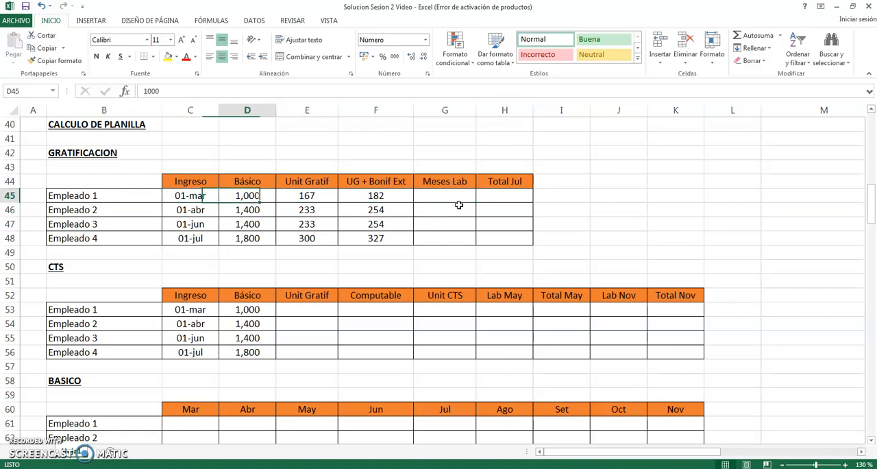
key("Up")
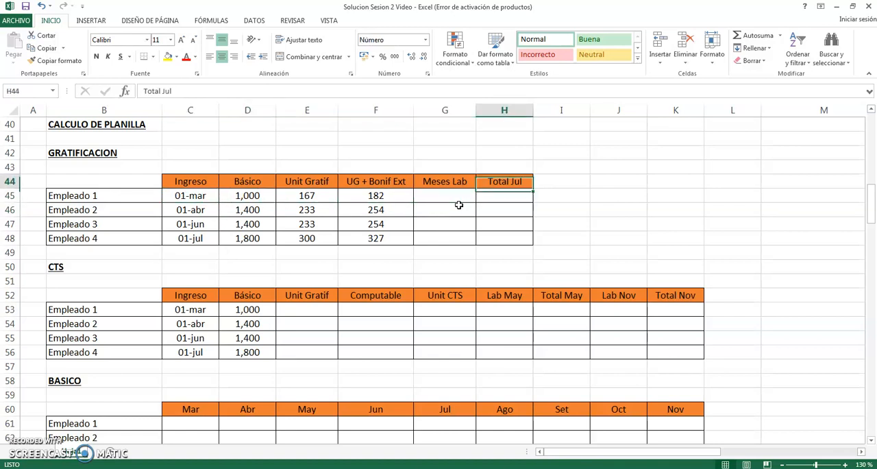
- Enter the Meses Lab values 4, 3, 1 and 0 for Empleados 1 to 4 in G45:G48
key("Down")
key("Left")
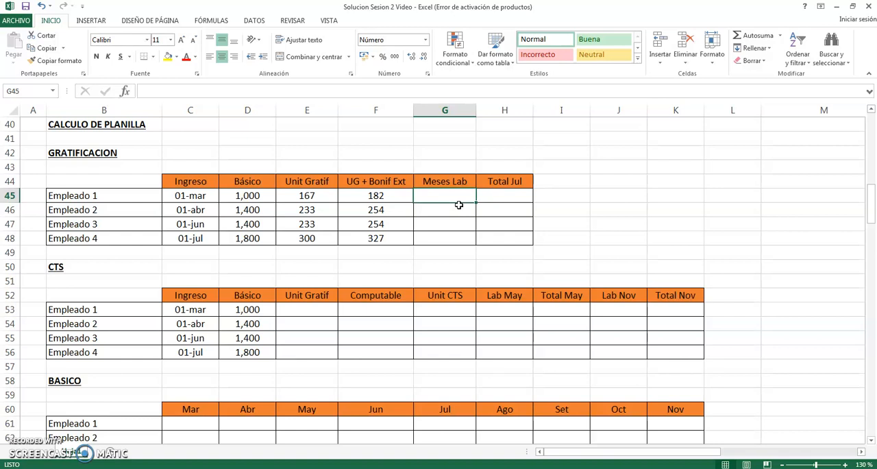
type("4")
key("Return")
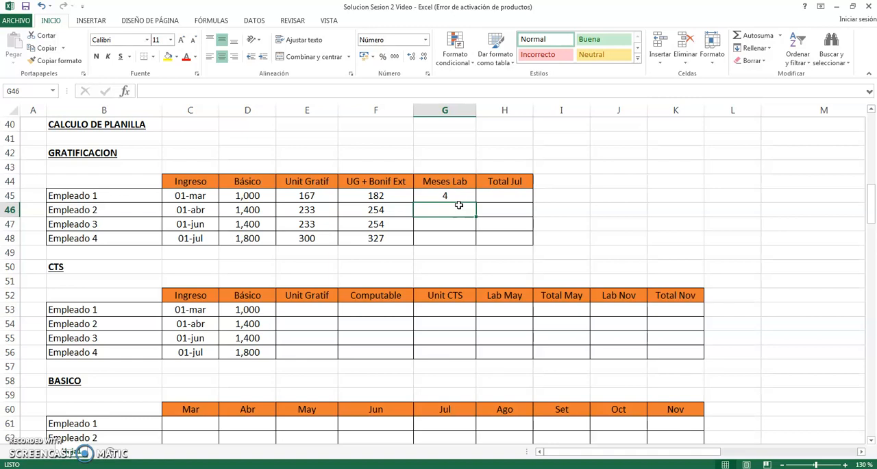
type("3")
key("Return")
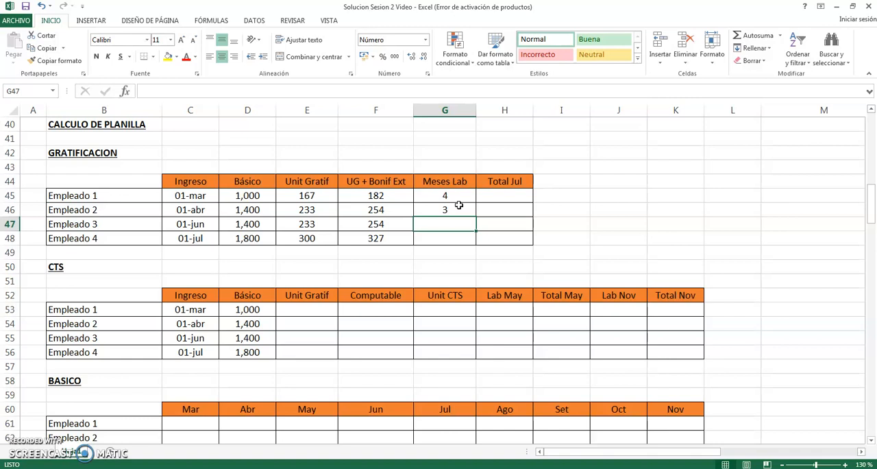
type("1")
key("Return")
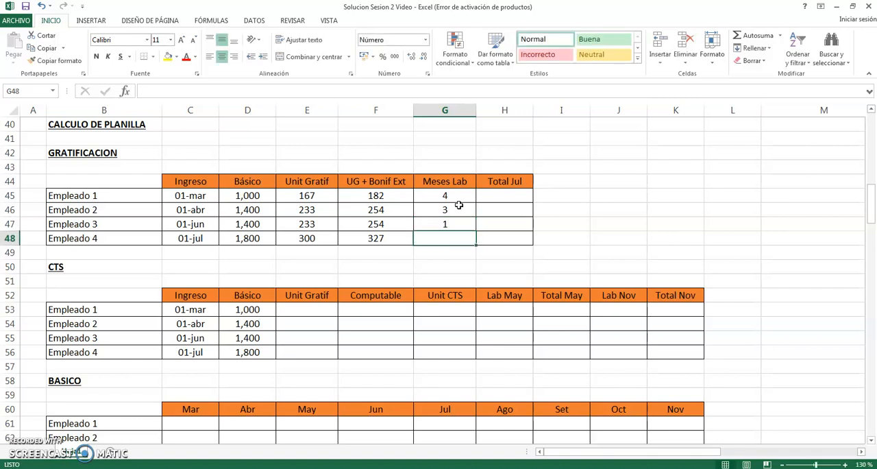
type("0")
key("Tab")
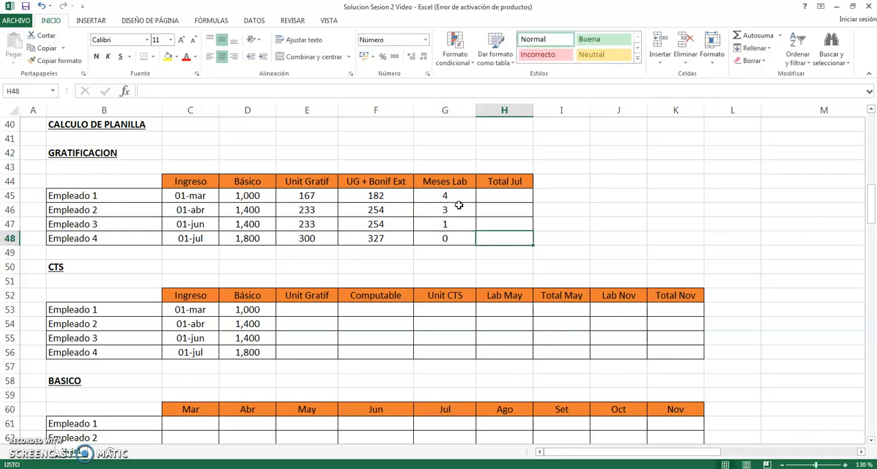
- Review Empleado 4's gratification data across row 48, from the employee label to Meses Lab
key("Left")
key("Left")
key("Left")
key("Left")
key("Left")
key("Left")
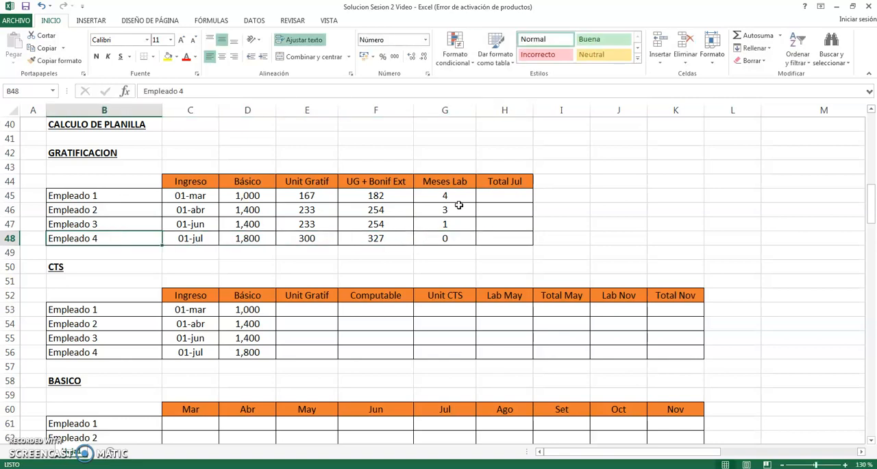
key("shift+Right")
key("shift+Right")
key("shift+Right")
key("shift+Right")
key("shift+Right")
key("shift+Right")
key("Right")
key("Right")
key("Right")
key("Right")
key("Right")
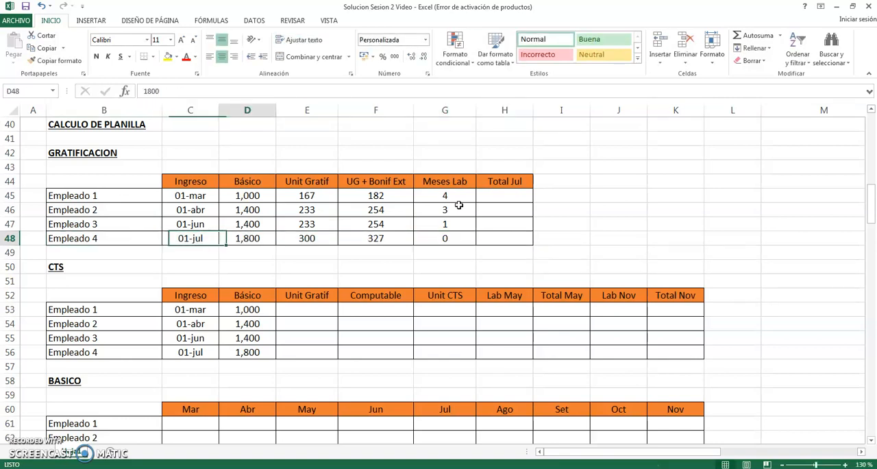
key("Right")
- Calculate Empleado 1's Total Jul in H45 by multiplying UG + Bonif Ext by Meses Lab, using =F45*G45
key("Up")
key("Up")
key("Up")
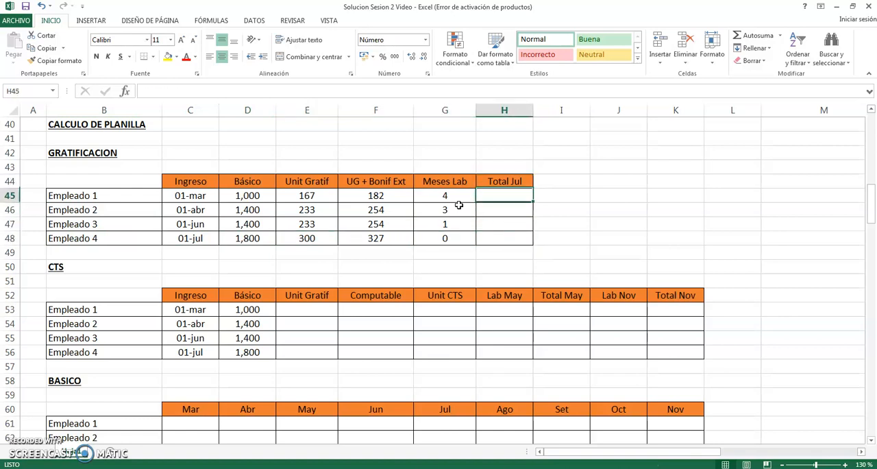
type("=")
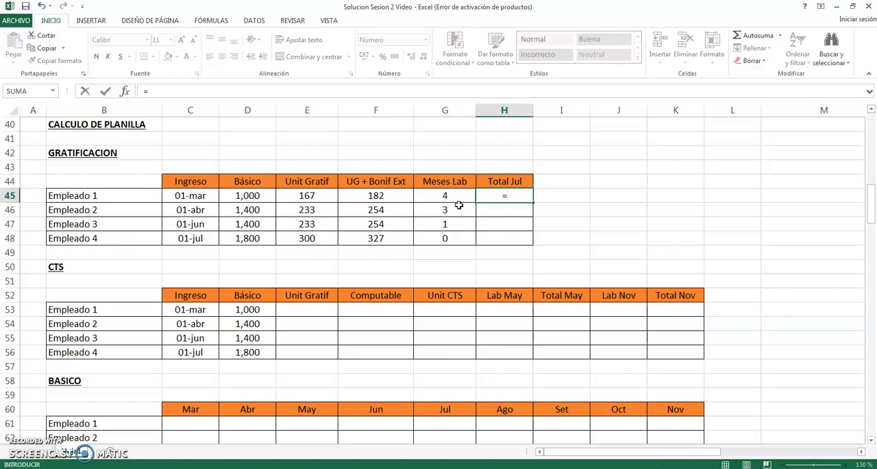
key("Left")
key("Left")
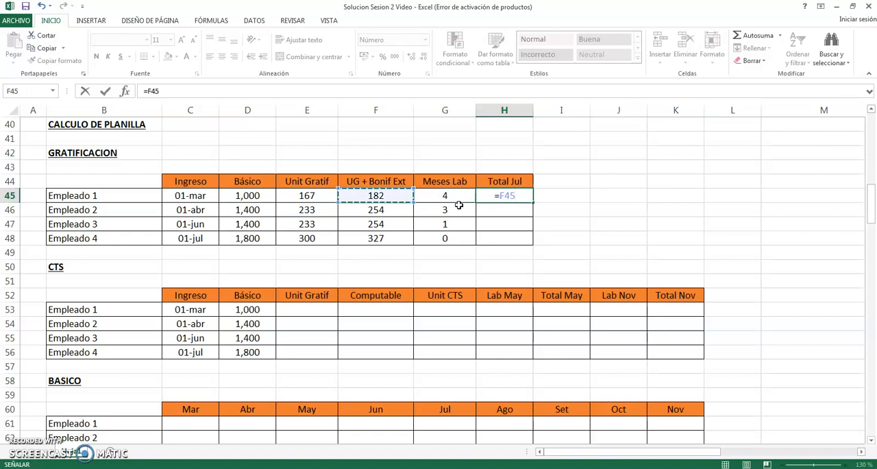
type("*")
key("Left")
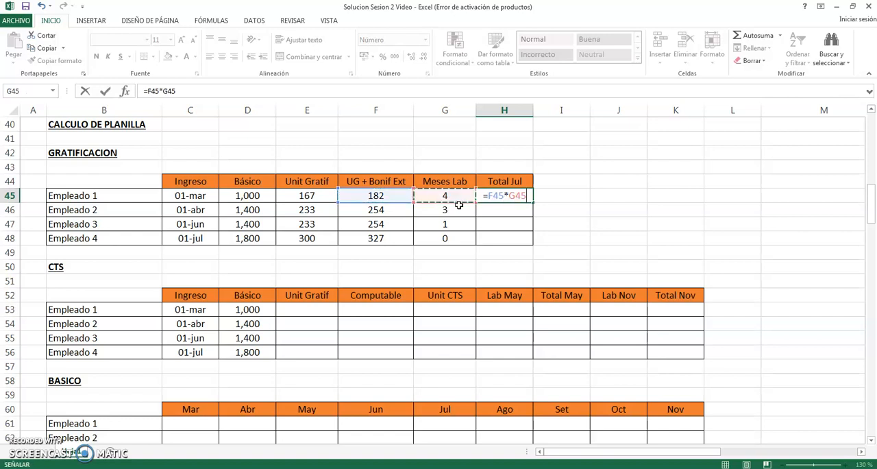
key("Return")
key("Up")
- Copy Empleado 1's Total Jul formula to Empleados 2 to 4 in cells H46:H48
key("ctrl+c")
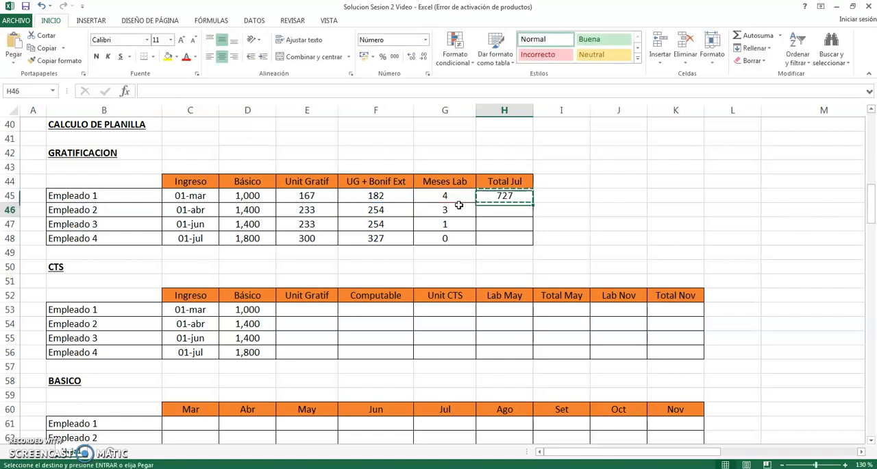
key("Down")
key("shift+Down")
key("shift+Down")
key("Return")
- Check the copied Total Jul formulas and the values they use in Empleado 4's row
key("Down")
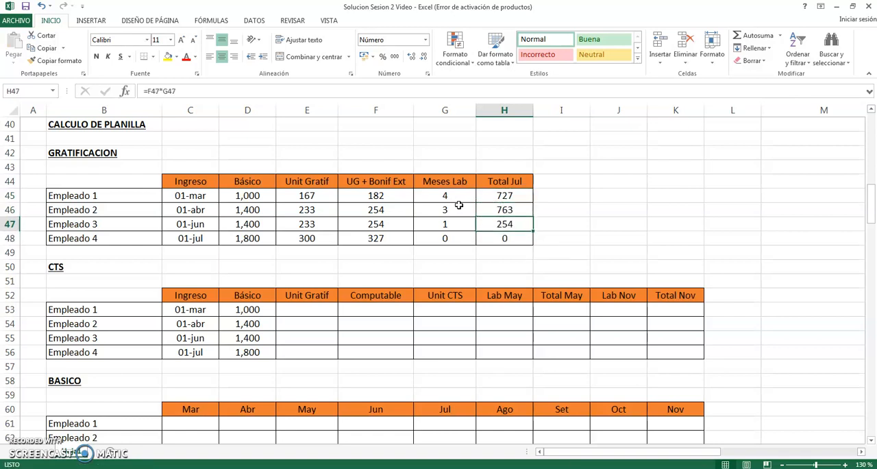
key("Down")
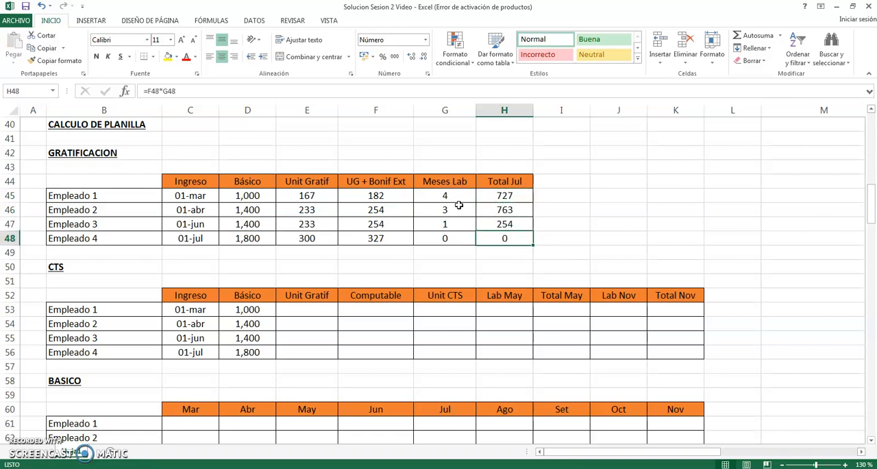
key("Left")
key("Left")
key("Left")
key("Left")
key("Left")
key("Right")
key("Right")
key("Right")
key("Right")
key("Right")
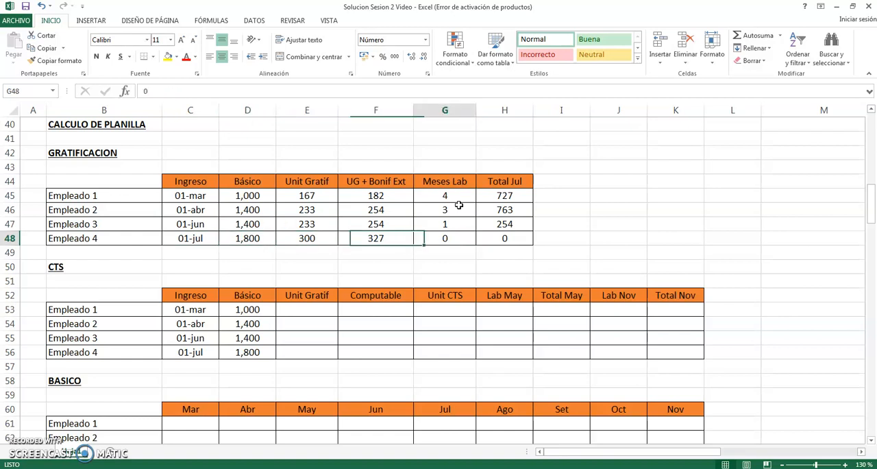
- Examine Empleado 1's Básico, Unit Gratif and Computable cells in row 53 of the CTS table
key("Down")
key("Down")
key("Down")
key("Left")
key("Left")
key("Down")
key("Down")
key("Left")
key("Left")
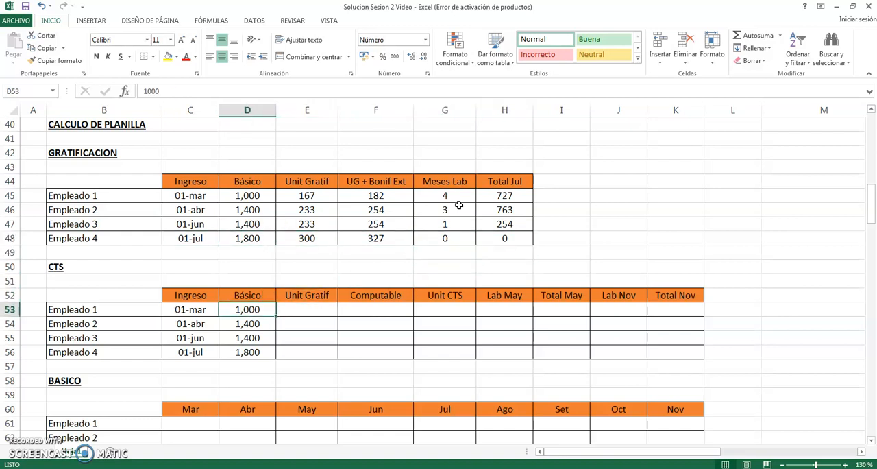
key("Right")
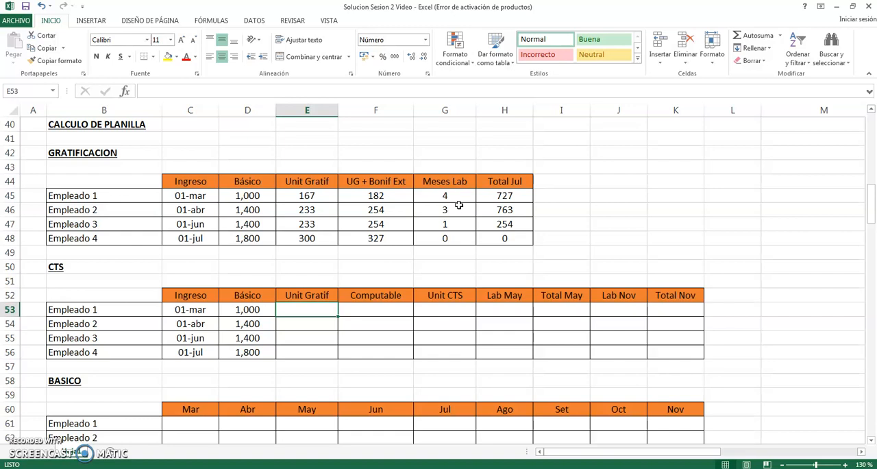
key("Right")
key("Left")
key("Right")
key("Left")
key("Left")
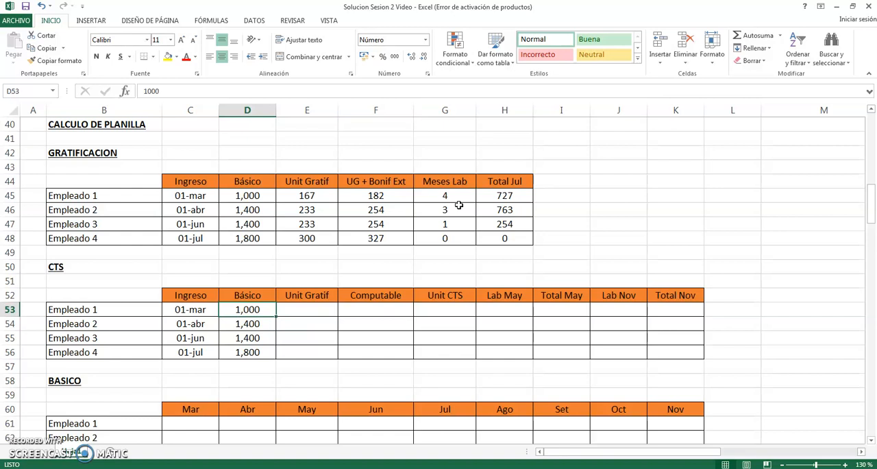
- Link Empleado 1's Unit Gratif in the CTS table to the GRATIFICACION table by entering =E45 in E53
key("Right")
type("=")
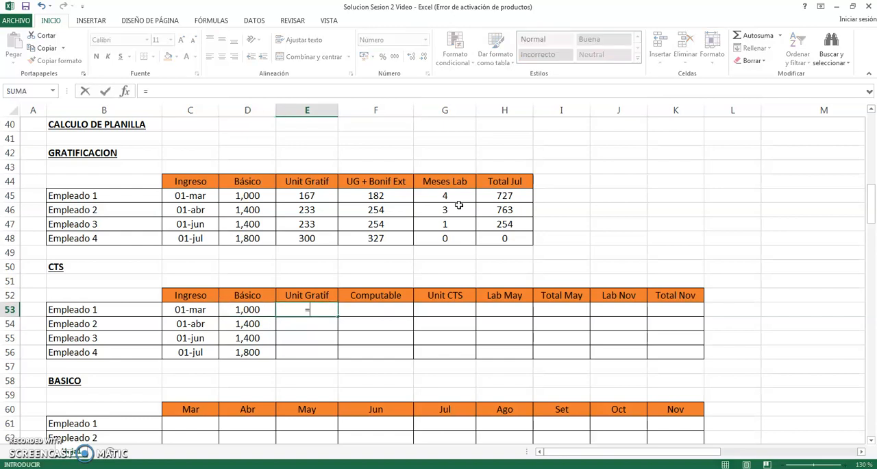
key("Up")
key("Up")
key("Up")
key("Up")
key("Up")
key("Up")
key("Up")
key("Up")
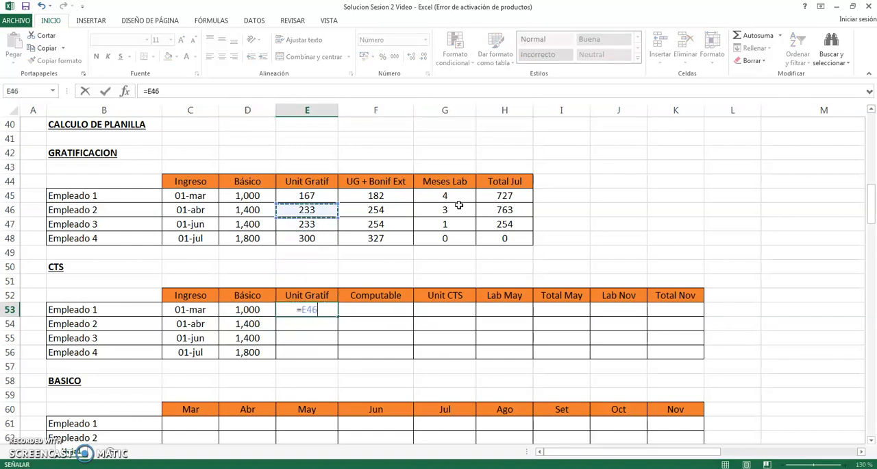
key("Return")
- Copy Empleado 1's linked CTS Unit Gratif formula to Empleados 2 to 4 in E54:E56
key("Up")
key("ctrl+c")
key("Down")
key("shift+Down")
key("shift+Down")
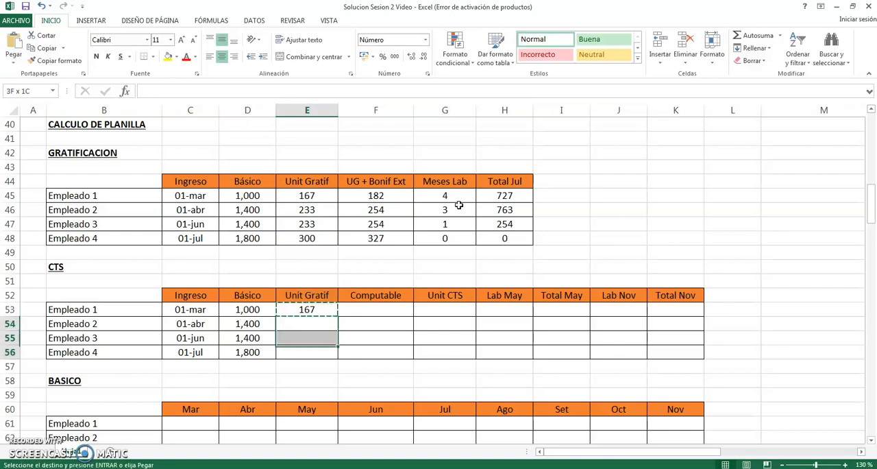
key("ctrl+v")
key("Escape")
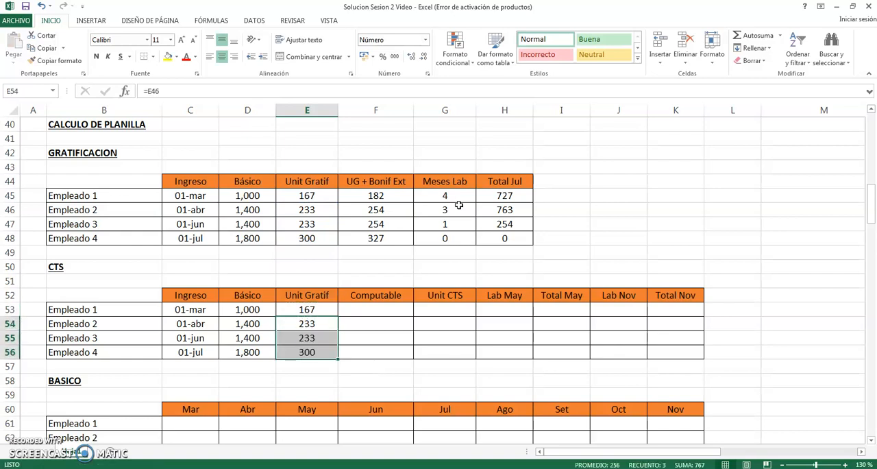
- Examine the UG + Bonif Ext amounts in F45:F48 as the alternative to the Unit Gratif used for CTS
key("Up")
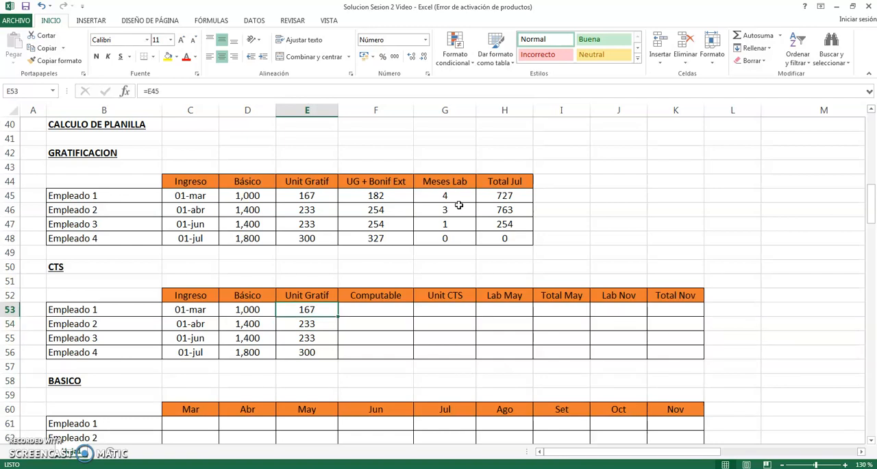
key("Right")
key("Up")
key("Right")
key("Up")
key("Up")
key("Up")
key("Left")
key("Up")
key("Up")
- Compare the GRATIFICACION table's UG + Bonif Ext amounts in F45:F48 with the CTS Unit Gratif amounts in E53:E56
key("Up")
key("Up")
key("shift+Down")
key("shift+Down")
key("shift+Down")
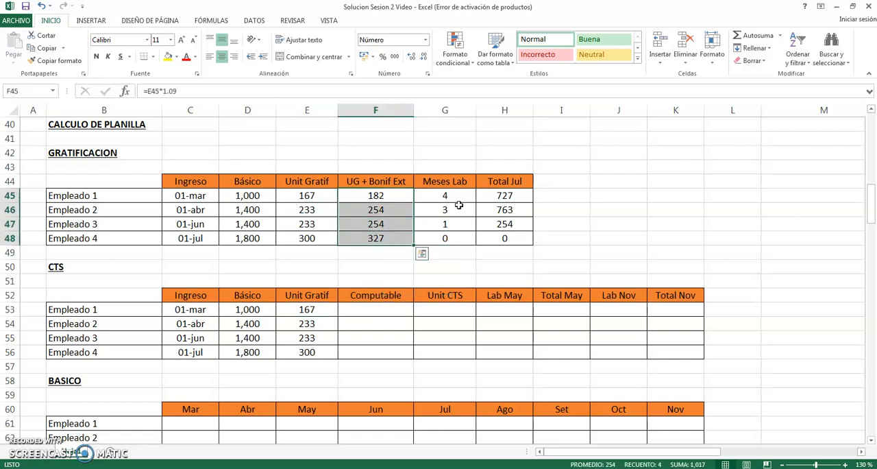
key("Left")
key("Down")
key("Down")
key("Down")
key("Down")
key("Down")
key("Down")
key("Down")
key("Down")
key("Right")
key("Up")
key("Up")
key("Up")
key("Up")
key("Up")
key("Up")
key("Up")
key("Up")
key("shift+Down")
key("shift+Down")
key("shift+Down")
key("shift+Down")
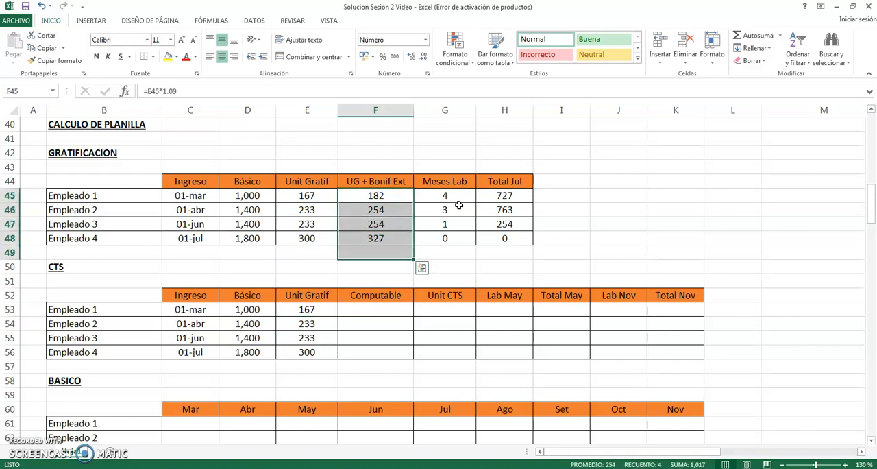
key("Up")
key("Down")
key("shift+Down")
key("shift+Down")
key("shift+Down")
key("Down")
key("Down")
key("Down")
key("Down")
key("Down")
key("Down")
key("Down")
key("Left")
key("Down")
key("shift+Down")
key("shift+Down")
key("shift+Down")
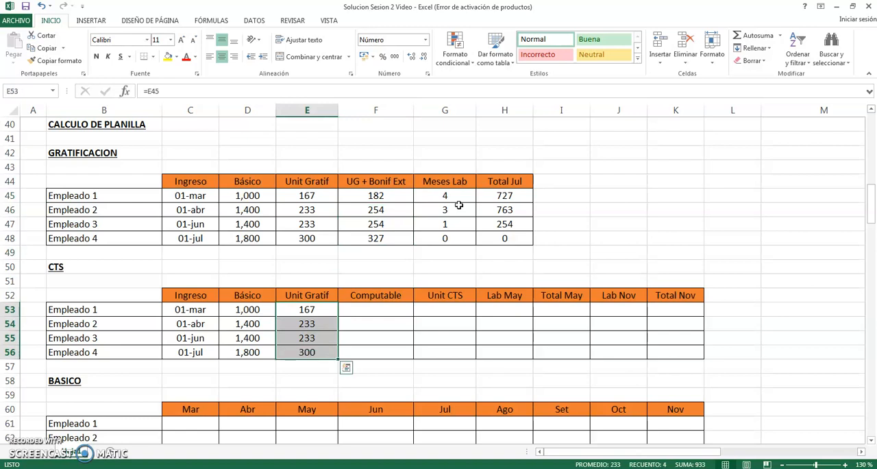
key("Right")
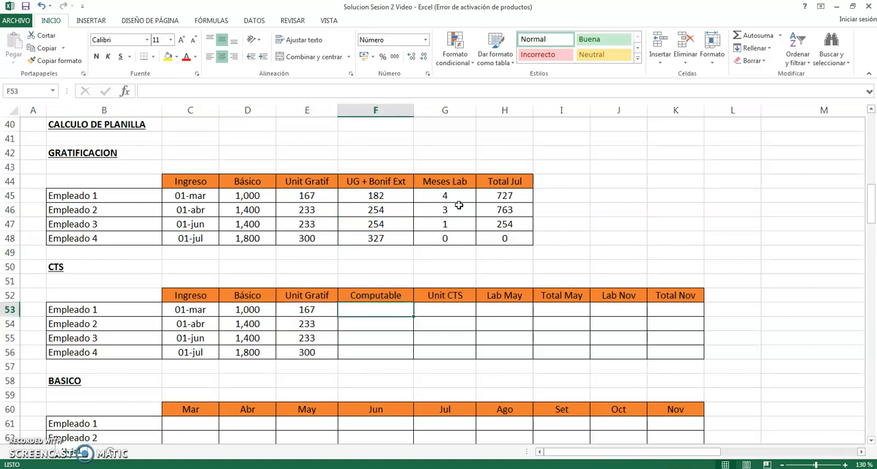
- Examine the empty Unit CTS column of the CTS table in G52:G56
type("=")
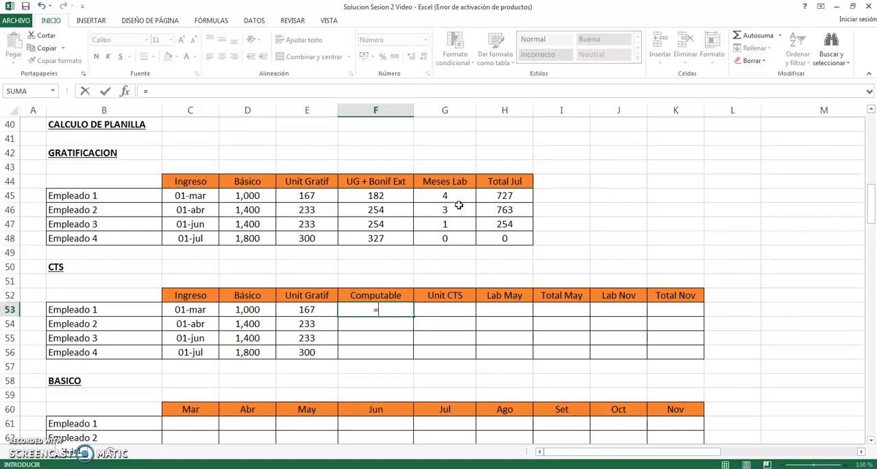
key("Escape")
key("Up")
key("Down")
key("Right")
key("Up")
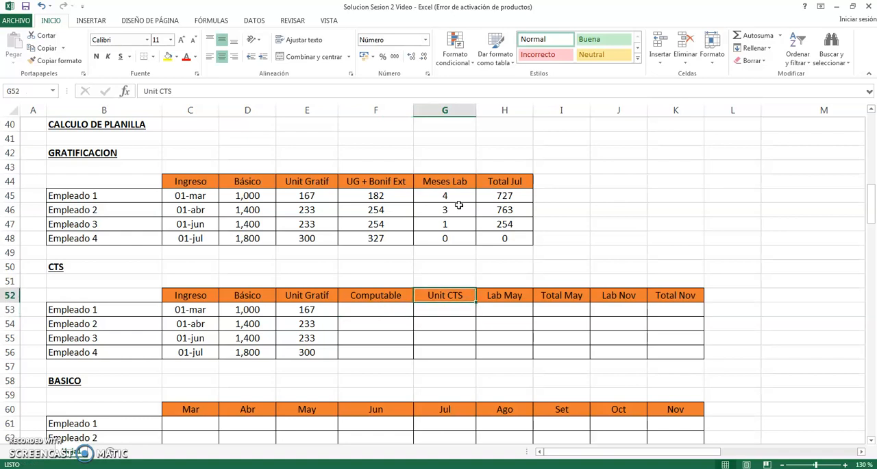
key("shift+Down")
key("shift+Down")
key("shift+Down")
key("shift+Down")
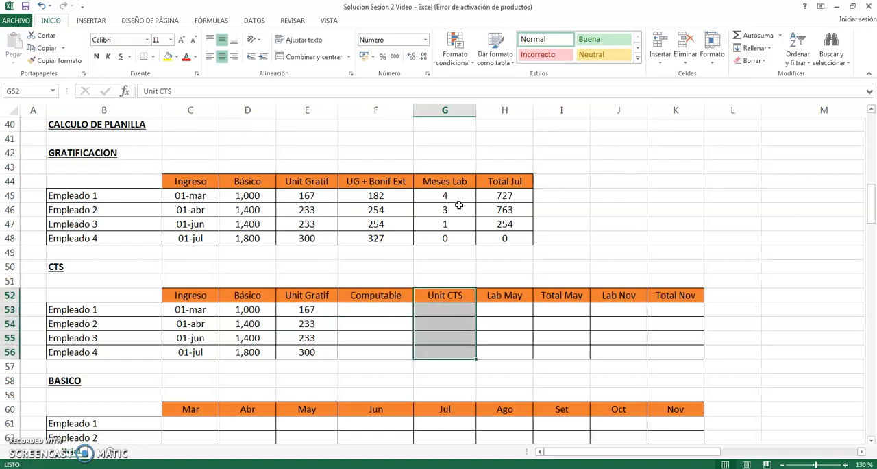
- Calculate Empleado 1's Computable amount in the CTS table by entering =D53+E53 in F53
key("Left")
key("Down")
type("=")
key("Left")
key("Left")
type("+")
key("Left")
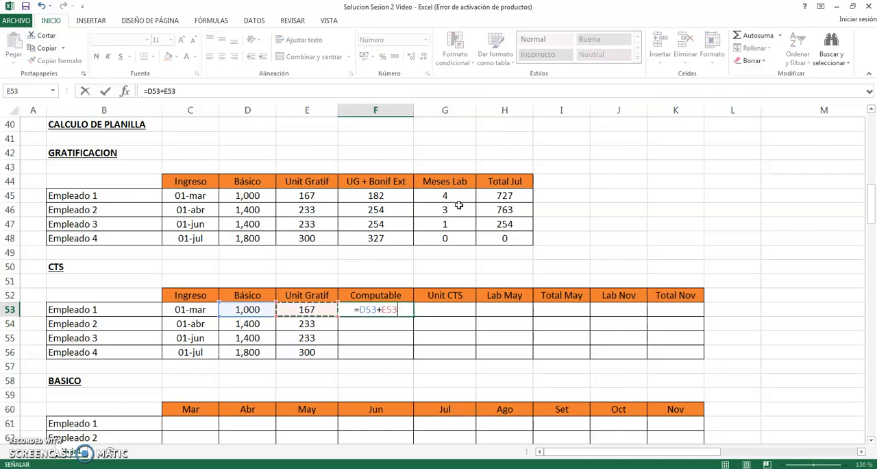
key("Return")
- Copy Empleado 1's Computable formula to Empleados 2 to 4 in F54:F56
key("Up")
key("ctrl+c")
key("Down")
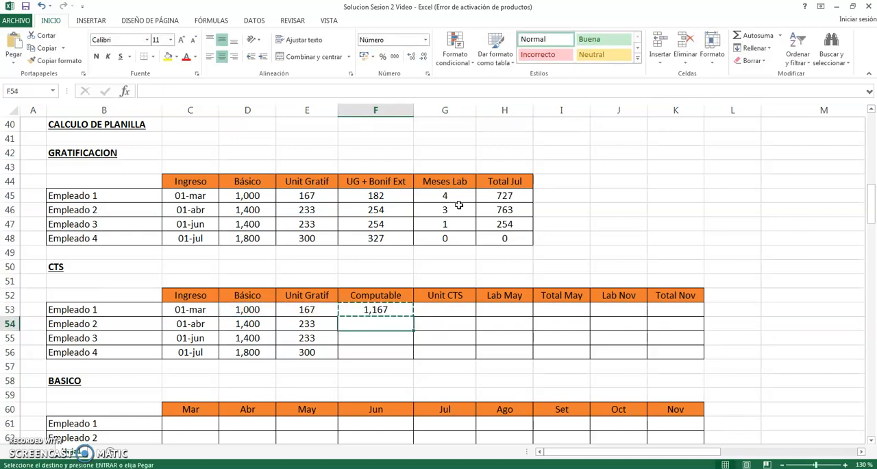
key("shift+Down")
key("shift+Down")
key("ctrl+v")
key("Escape")
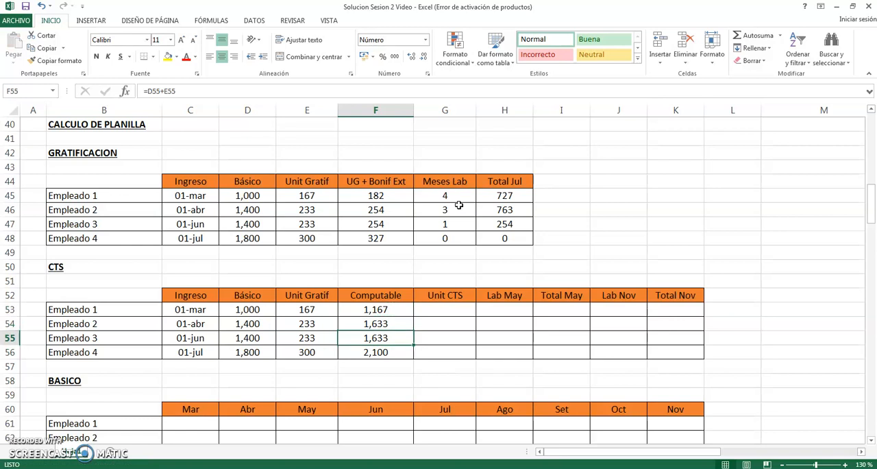
- Review Empleado 1's CTS row, checking the contents of Básico in D53 and Unit Gratif in E53 that make up Computable
key("Up")
key("Left")
key("Left")
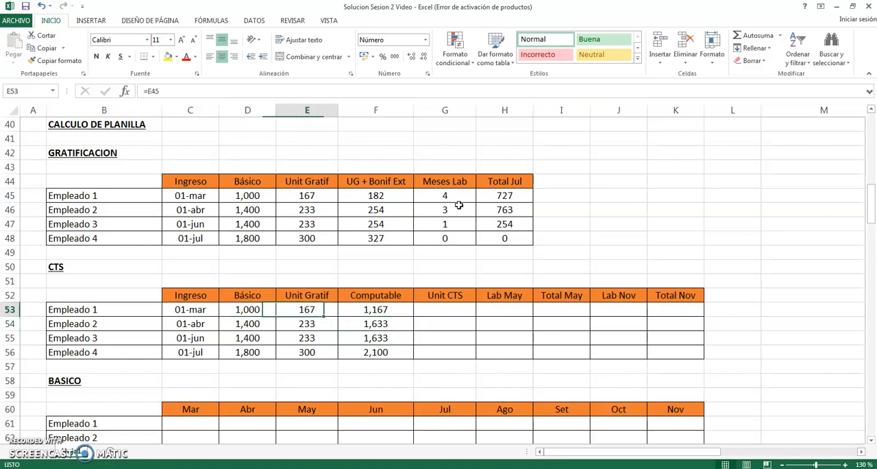
key("Left")
key("Left")
key("Right")
key("Left")
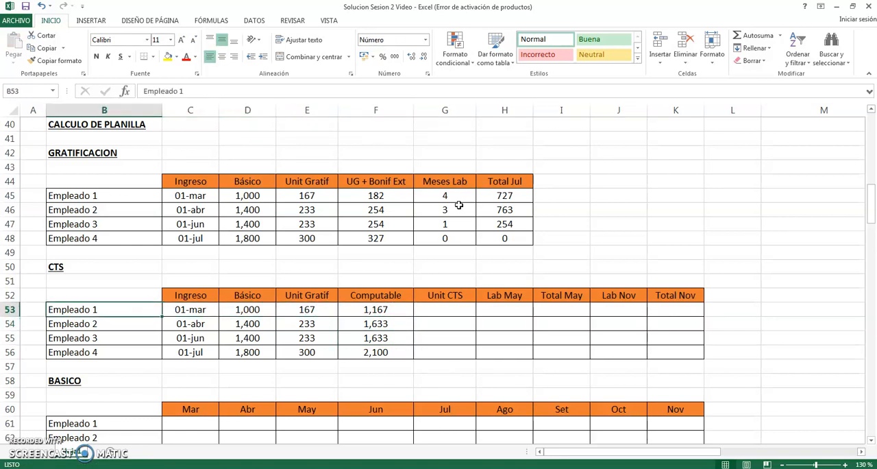
key("Right")
key("Right")
key("F2")
key("Escape")
key("Right")
key("F2")
key("Escape")
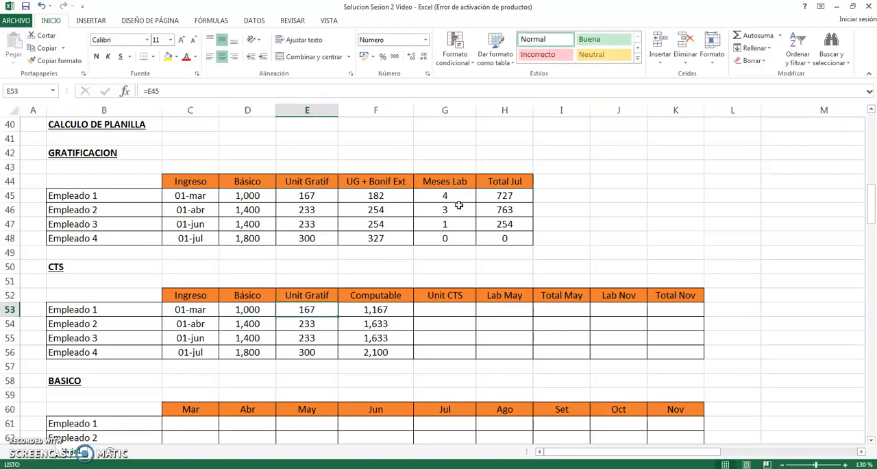
key("Right")
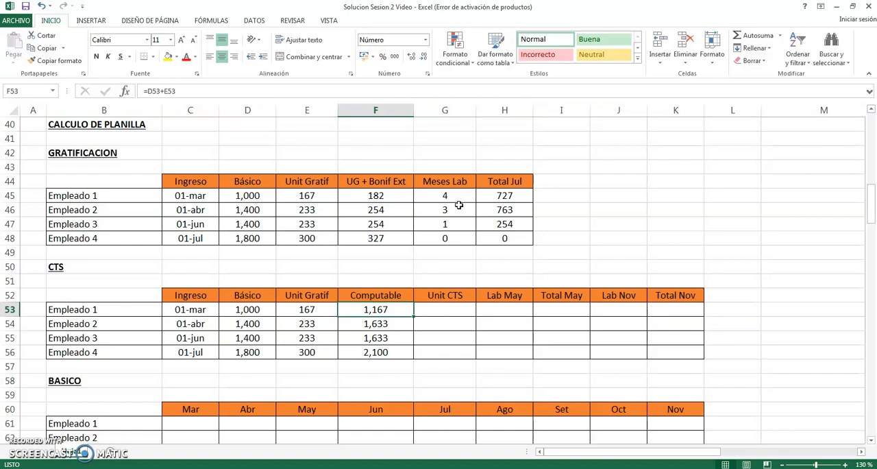
- Calculate Empleado 1's Unit CTS by entering =F53/12 in G53
key("Left")
key("Left")
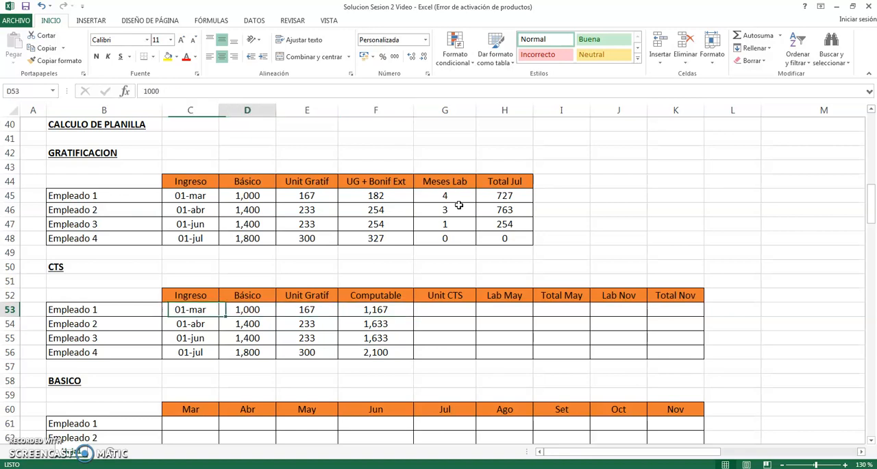
key("Right")
key("Right")
key("Right")
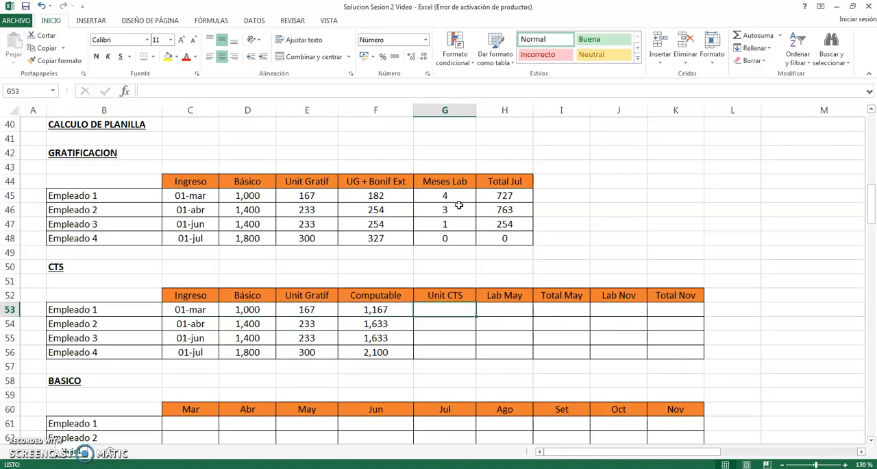
type("=")
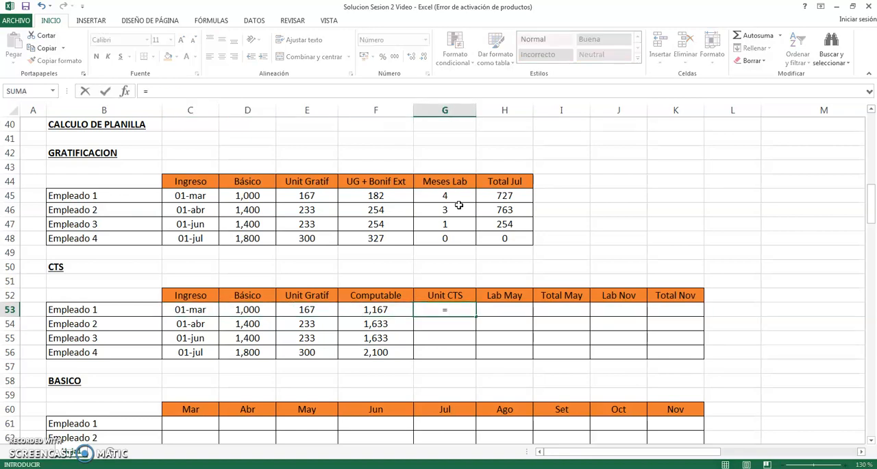
key("Left")
type("/12")
key("Return")
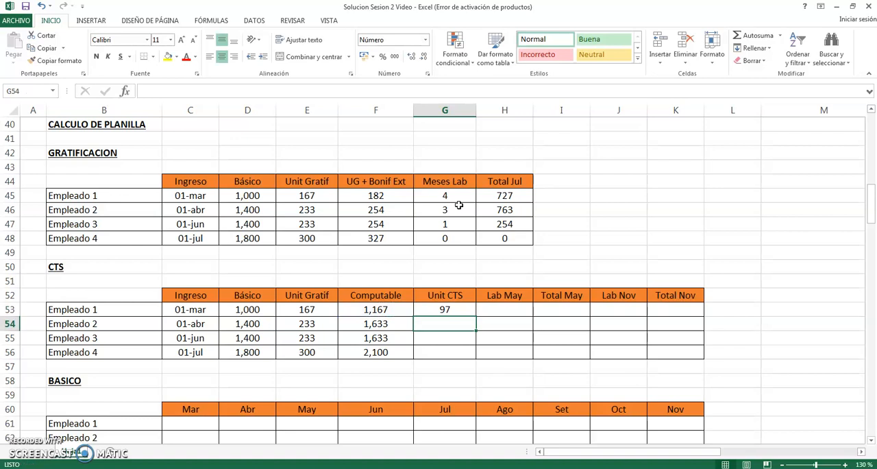
- Copy Empleado 1's Unit CTS formula to Empleados 2 to 4 in G54:G56
key("Up")
key("ctrl+c")
key("Down")
key("shift+Down")
key("shift+Down")
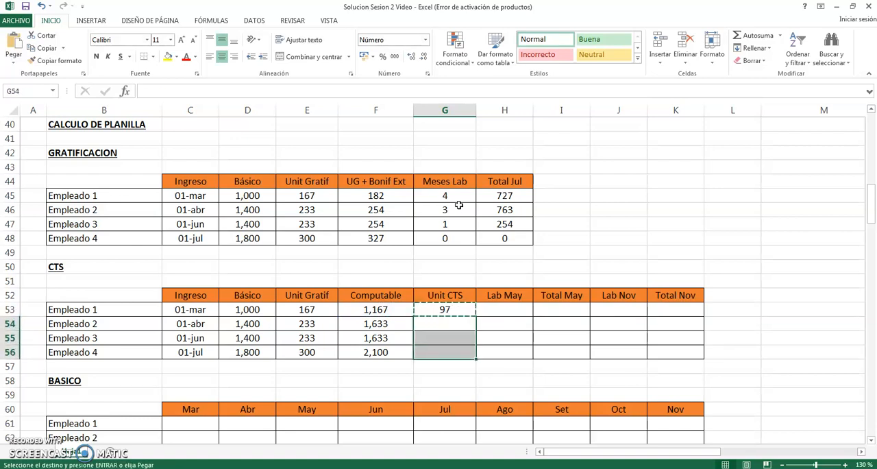
key("Return")
key("Down")
key("Down")
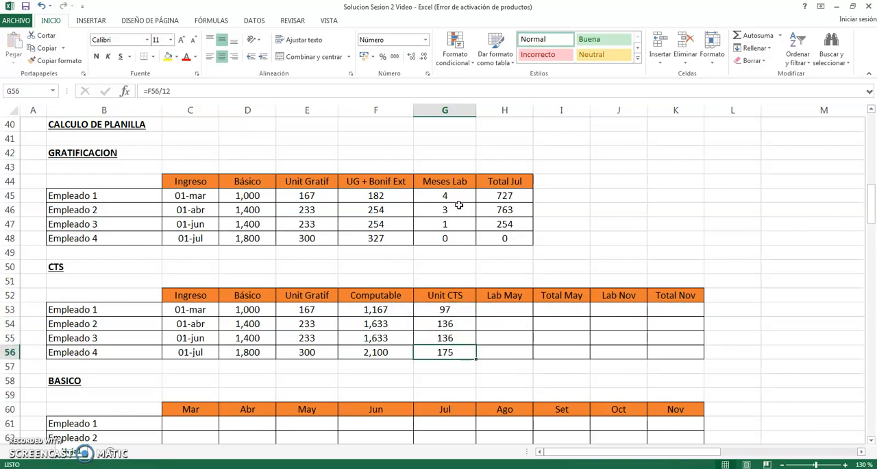
- Check the Unit CTS amounts in G53:G56 of the CTS table
key("Up")
key("Up")
key("shift+Down")
key("shift+Down")
key("Right")
key("Left")
key("Up")
key("Left")
key("Right")
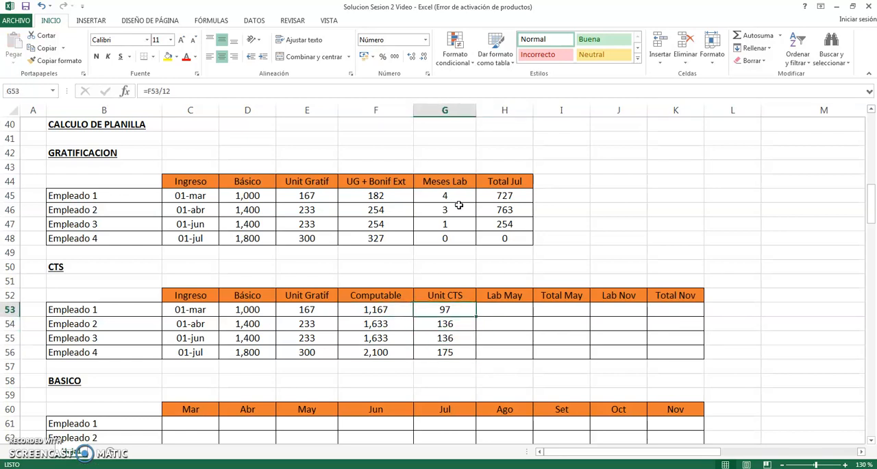
- Trace Empleado 1's CTS row from Ingreso in C53 across to Unit CTS in G53
key("Left")
key("Left")
key("Left")
key("Left")
key("Right")
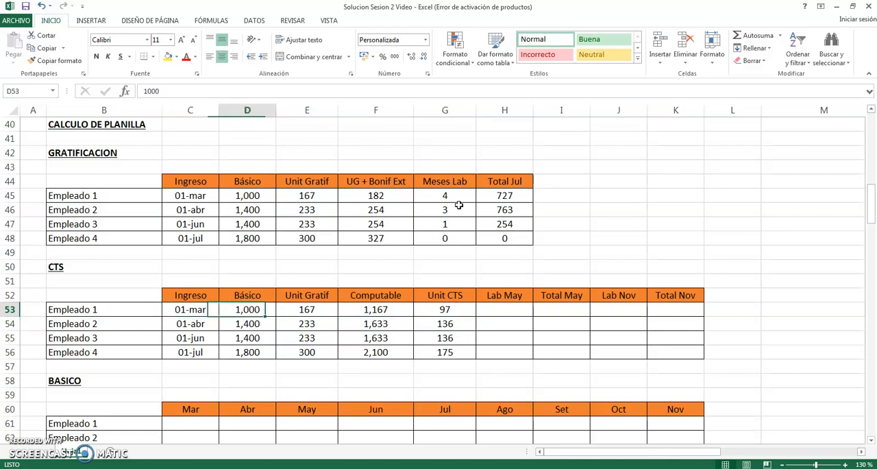
key("Right")
key("Right")
key("Right")
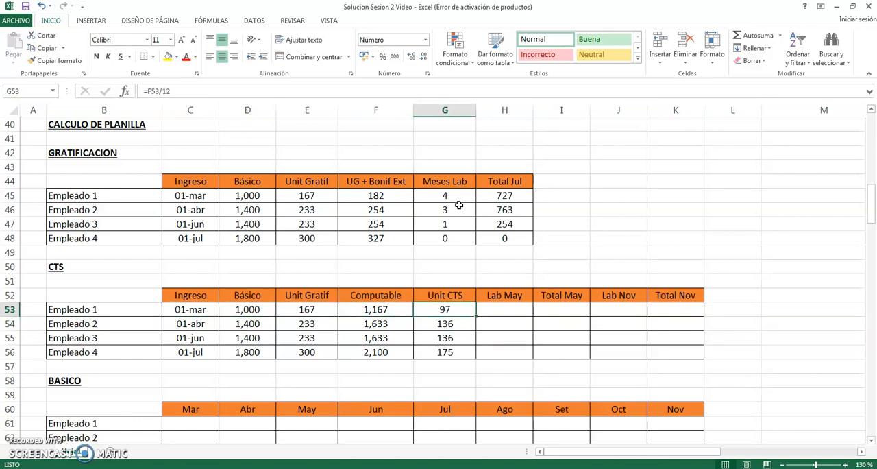
key("Left")
key("Left")
- Inspect the formulas behind Empleado 1's Unit CTS and Computable, including the Básico and Unit Gratif cells D53:E53
key("Left")
key("Right")
key("Right")
key("Right")
key("F2")
key("Escape")
key("Left")
key("F2")
key("Escape")
key("Left")
key("Left")
key("shift+Right")
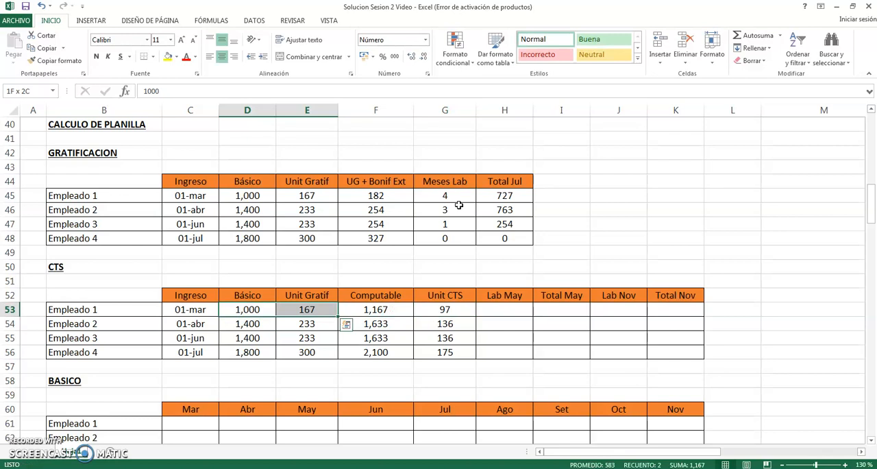
key("Right")
key("Right")
key("Right")
key("F2")
key("Escape")
key("Right")
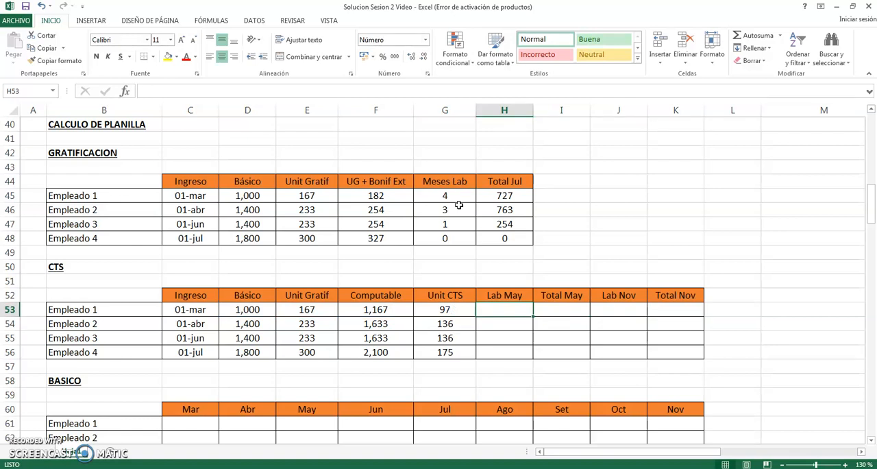
- Examine the Total May column in I52:I56 and the adjoining Lab May column of the CTS table
key("Right")
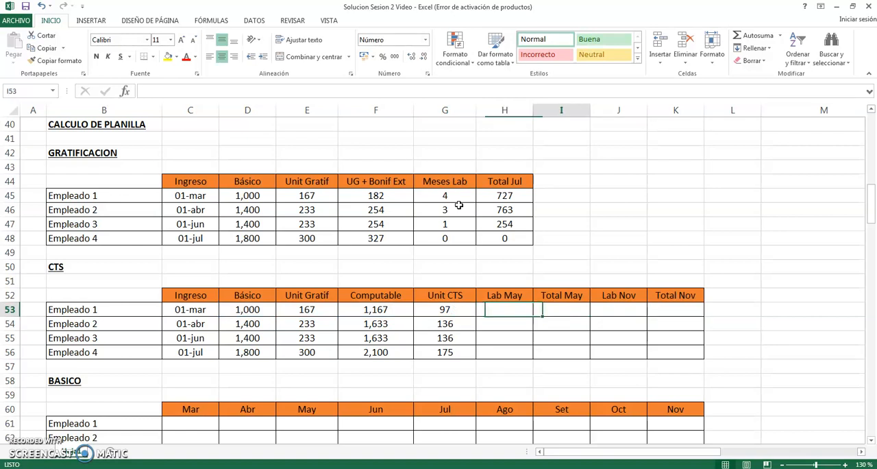
key("Up")
key("shift+Down")
key("shift+Down")
key("shift+Down")
key("shift+Down")
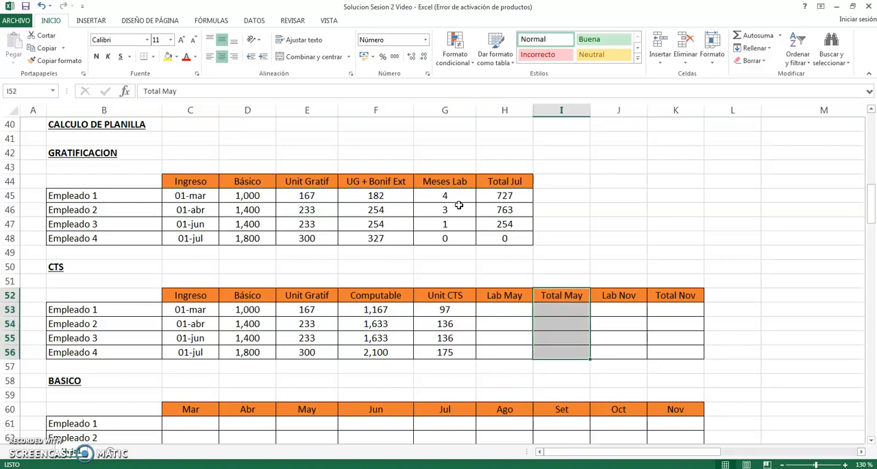
key("Left")
key("Down")
key("Right")
key("Up")
key("shift+Down")
key("shift+Down")
key("shift+Down")
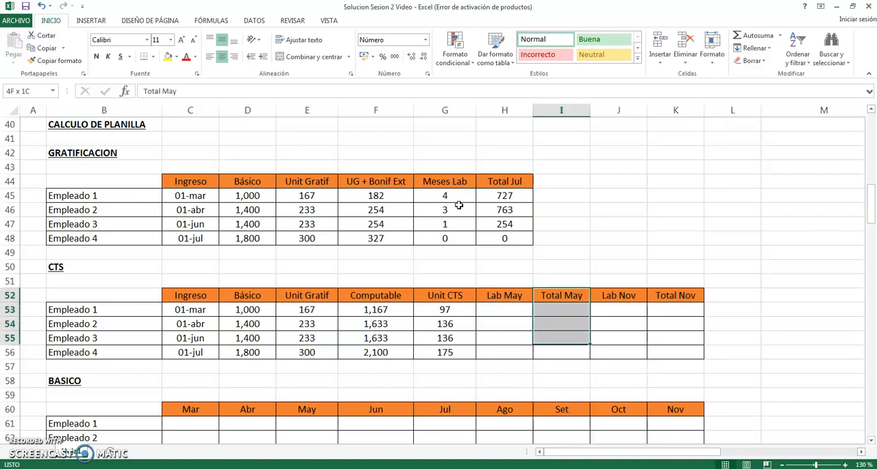
key("shift+Down")
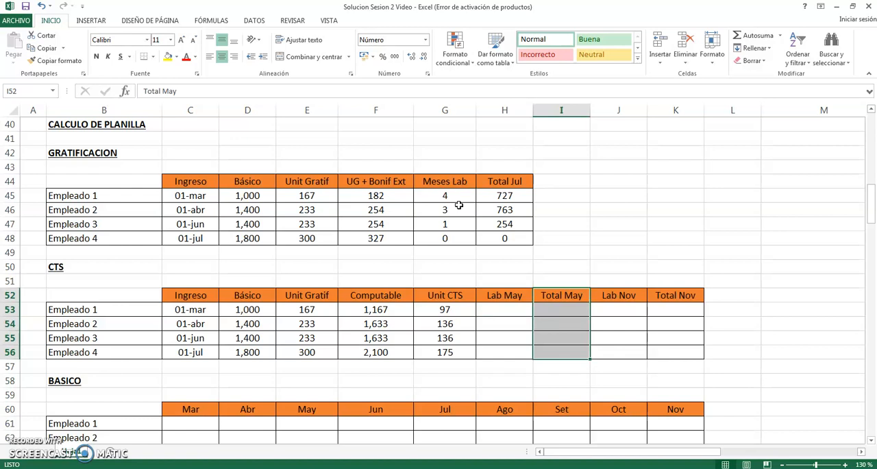
key("Left")
key("Down")
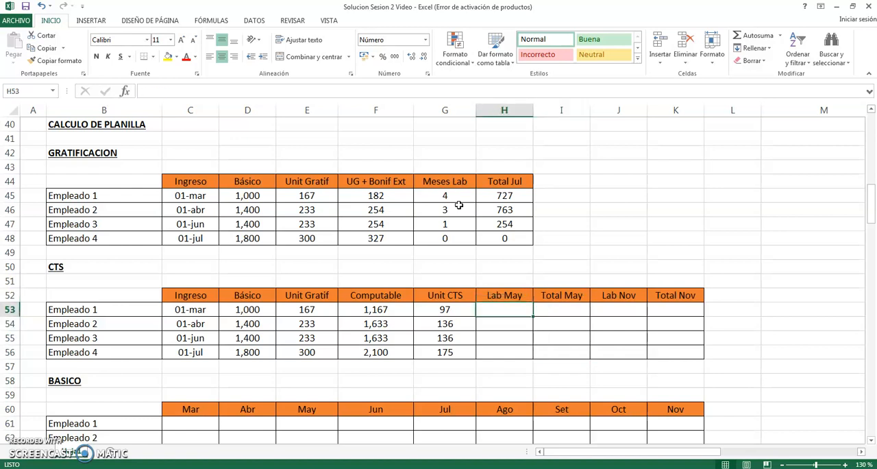
- Fill the Lab May months in H53:H56 from each Ingreso date: 2, 1, 0 and 0 for Empleados 1 to 4
key("Left")
key("Left")
key("Left")
key("Left")
key("Left")
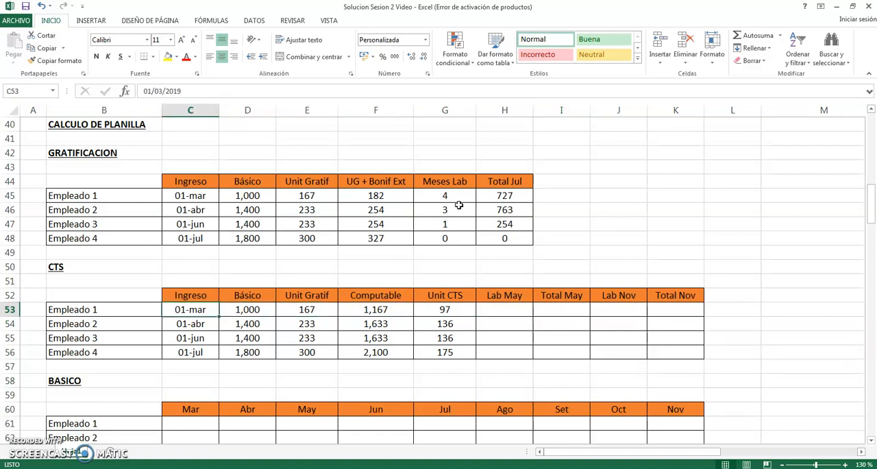
key("Right")
key("Right")
key("Right")
key("Right")
key("Right")
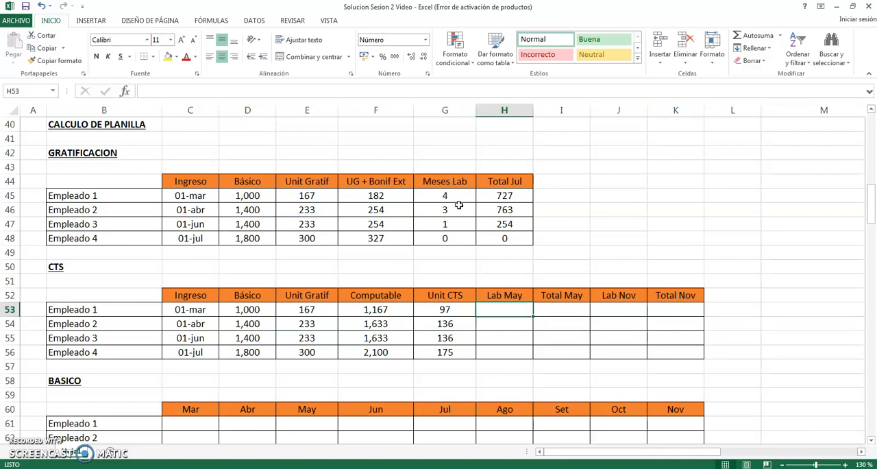
type("2")
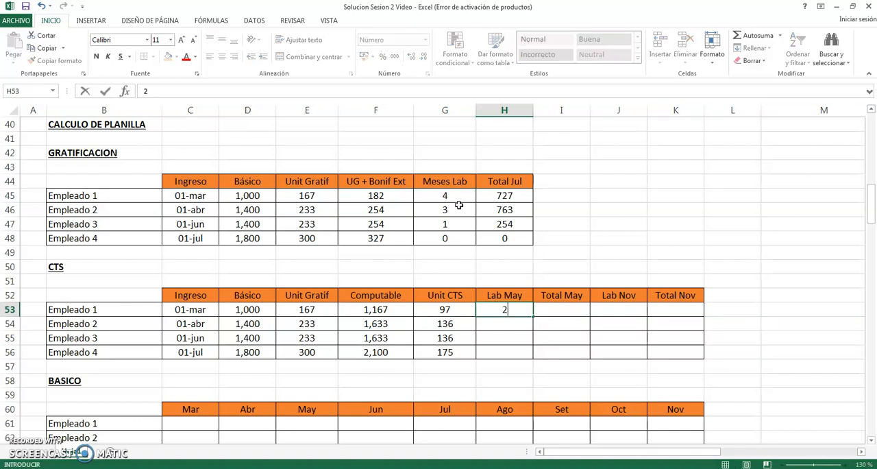
key("Return")
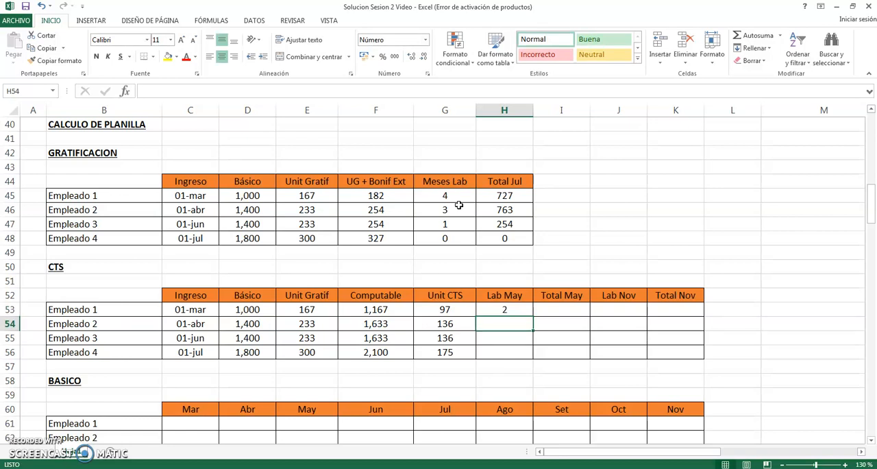
type("1")
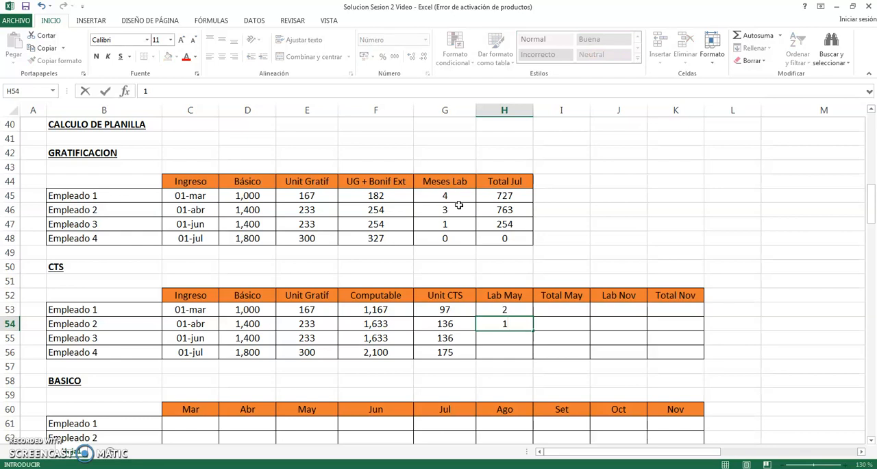
key("Return")
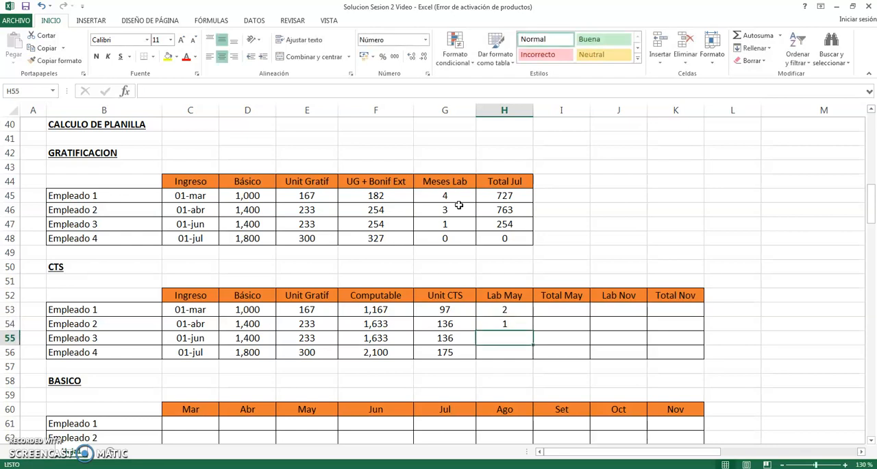
type("0")
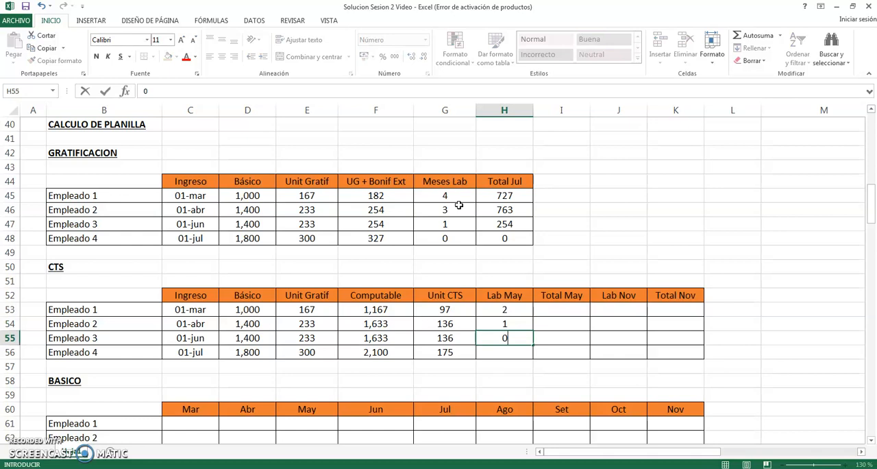
key("Return")
type("0")
key("Right")
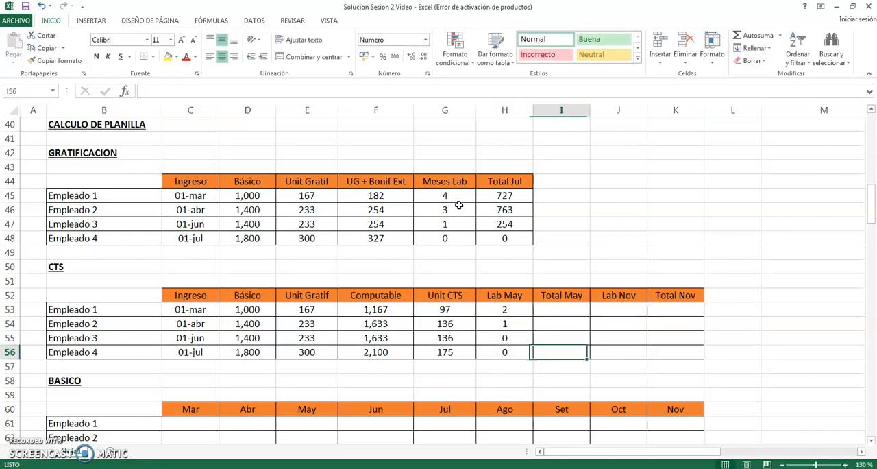
- Calculate Empleado 1's Total May in I53 as Unit CTS times Lab May, =G53*H53
key("Up")
key("Up")
key("Up")
type("=")
key("Left")
key("Left")
type("*")
key("Left")
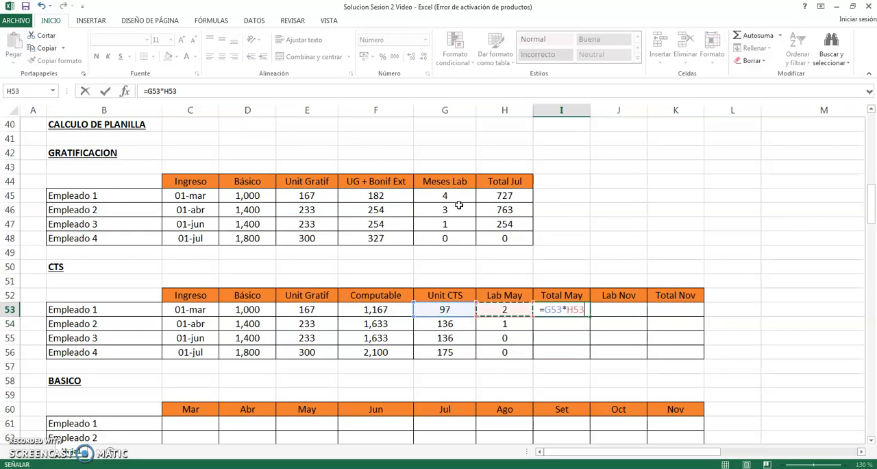
key("Return")
key("Up")
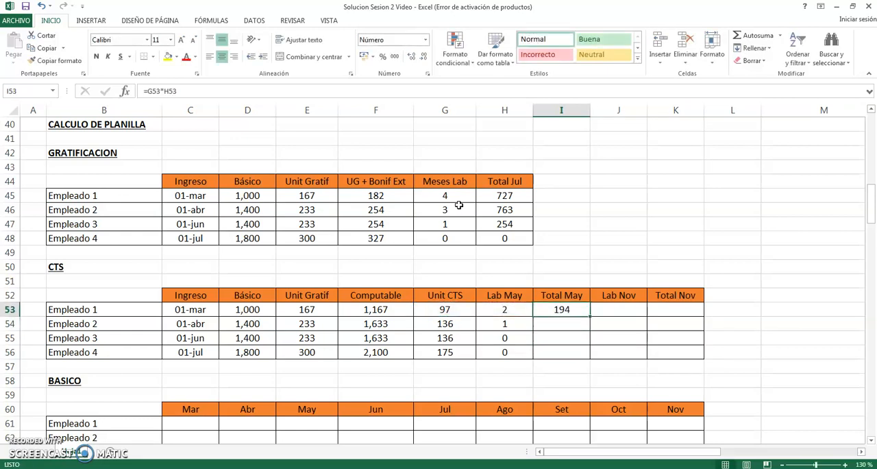
- Copy the Total May formula from I53 to I54:I56 for Empleados 2 to 4
key("ctrl+c")
key("Down")
key("ctrl+v")
key("Down")
key("ctrl+v")
key("Down")
key("Return")
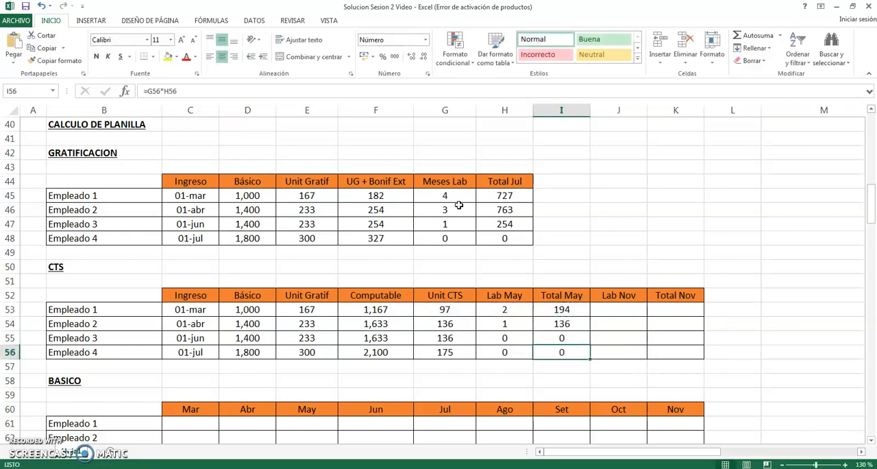
- Review Empleado 1's CTS row from Unit CTS in G53 across to Total Nov in K53
key("Up")
key("Up")
key("Up")
key("Left")
key("Left")
key("Right")
key("Right")
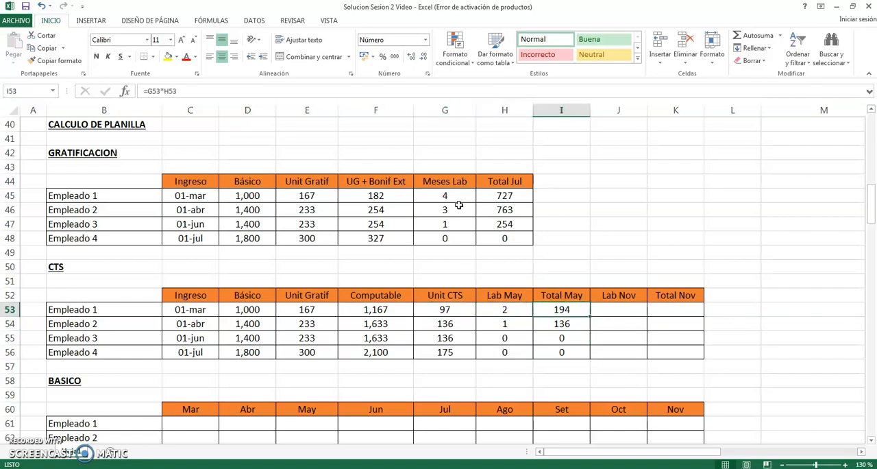
key("Right")
key("Right")
key("Left")
key("Right")
key("Left")
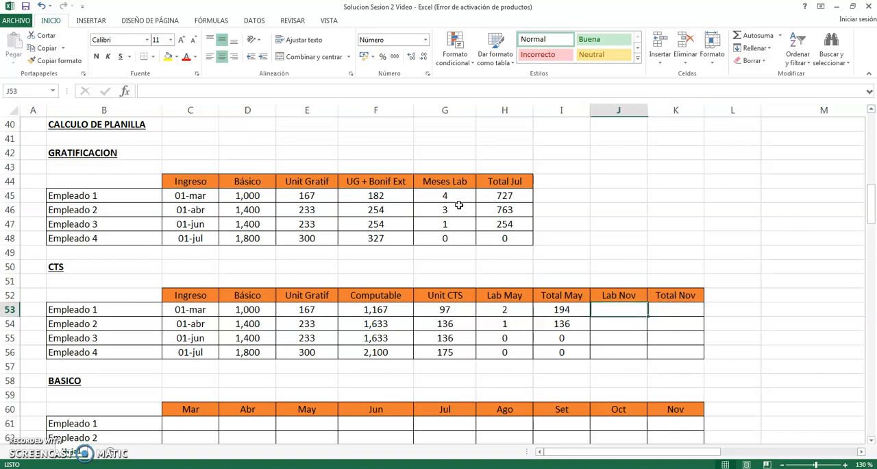
key("Right")
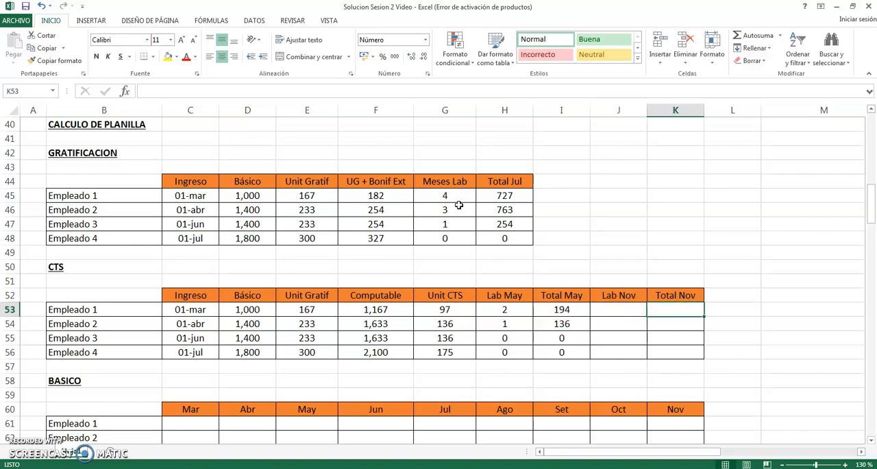
- Check Empleado 1's Ingreso date in C53 and enter 6 as the Lab Nov months in J53
left_click_drag(128, 311, 134, 358)
left_click(198, 309)
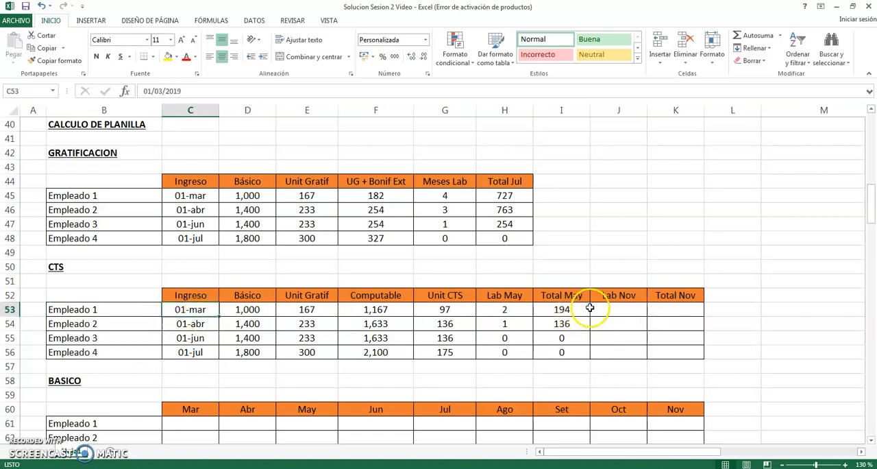
left_click(636, 309)
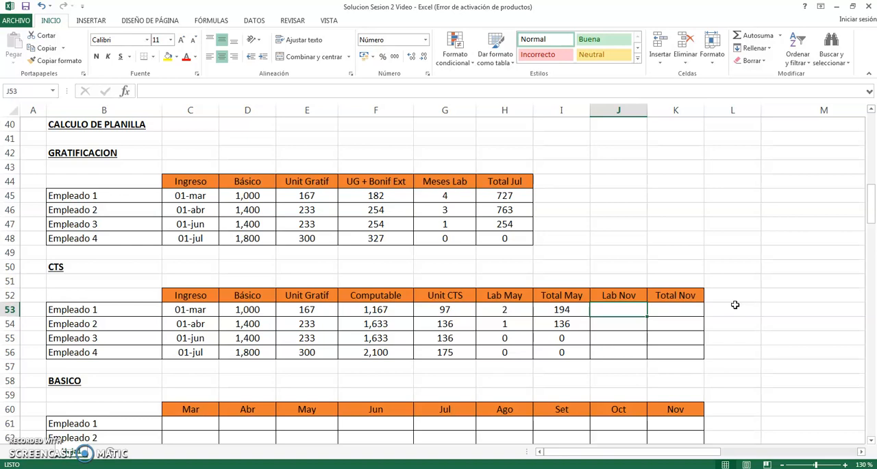
type("6")
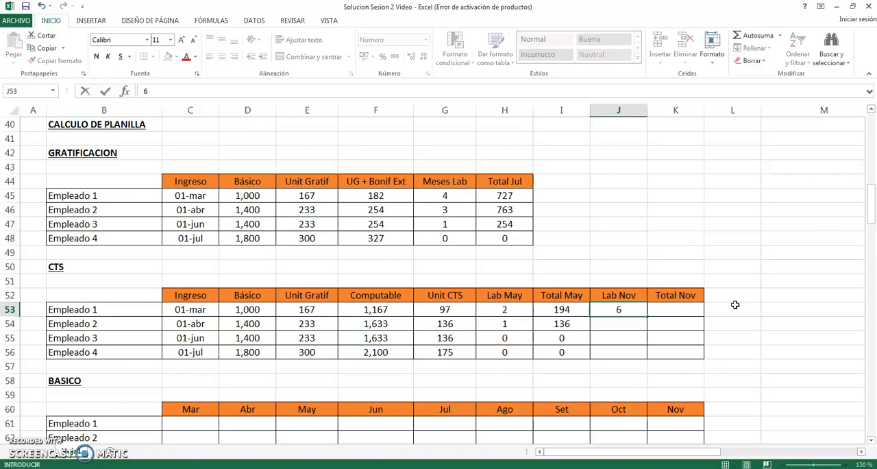
key("Return")
key("Up")
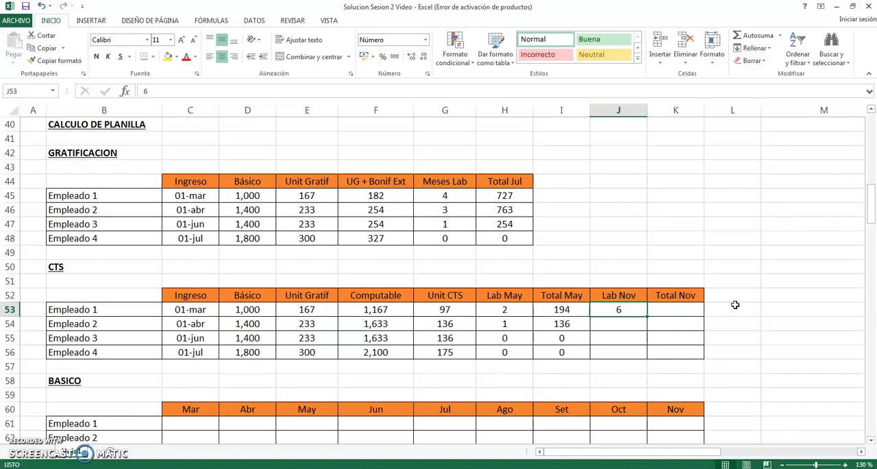
- Enter 6 as Empleado 2's Lab Nov months in J54
key("Down")
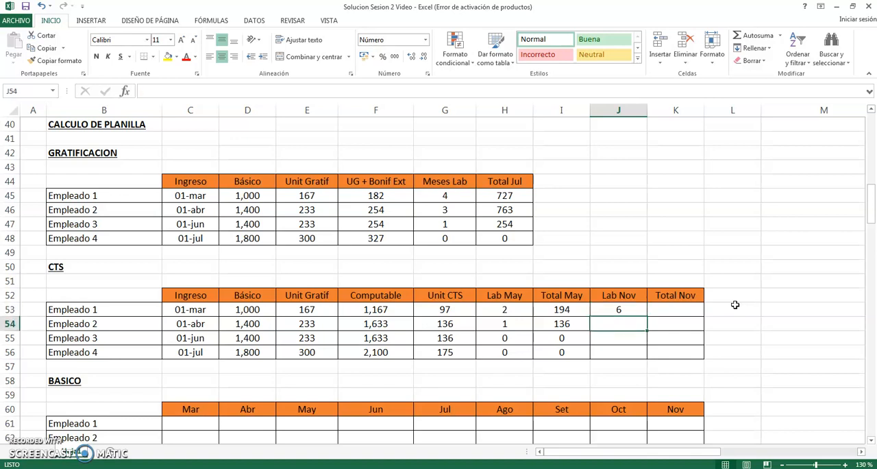
key("Left")
key("Left")
key("Right")
key("Right")
type("6")
key("ctrl+Return")
key("Down")
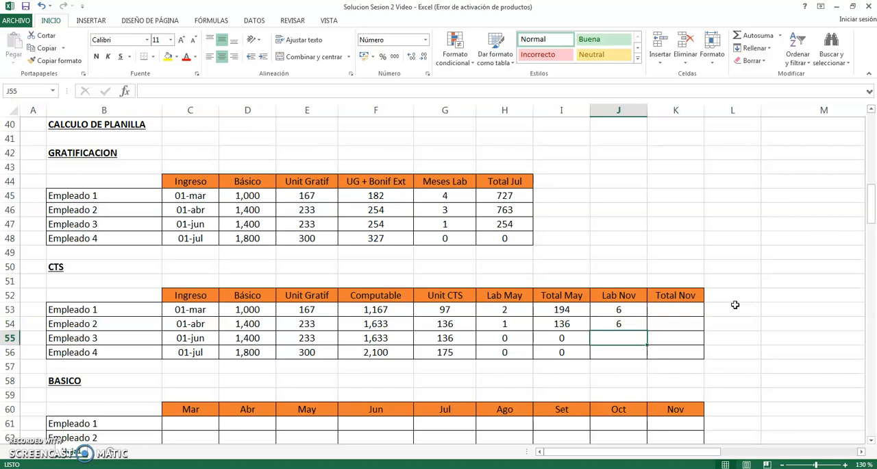
- Enter the remaining Lab Nov months: 5 for Empleado 3 in J55 and 4 for Empleado 4 in J56
key("Left")
key("Right")
type("5")
key("Return")
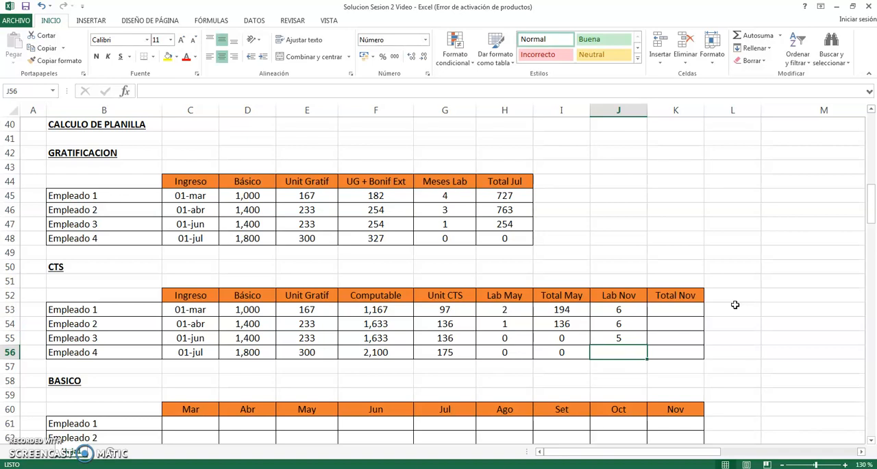
type("4")
key("Right")
- Calculate Empleado 1's Total Nov in K53 as Unit CTS times Lab Nov, =G53*J53
key("Up")
key("Up")
key("Up")
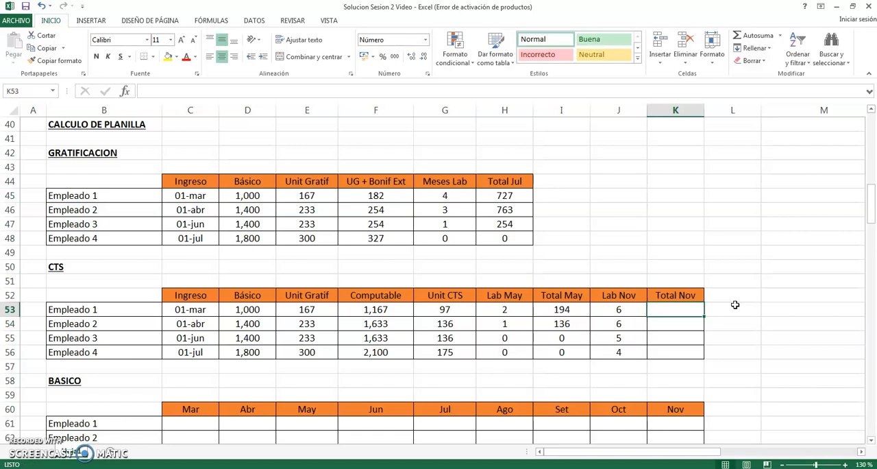
type("=")
key("Left")
key("Left")
key("Left")
key("Left")
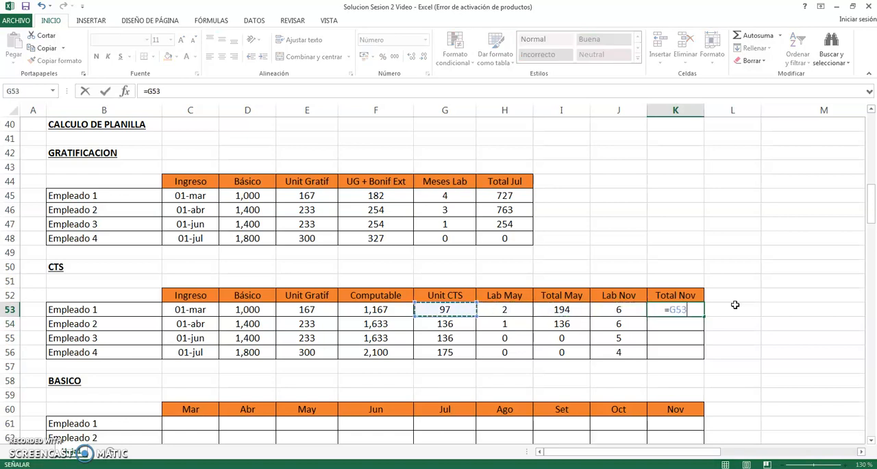
type("*")
key("Left")
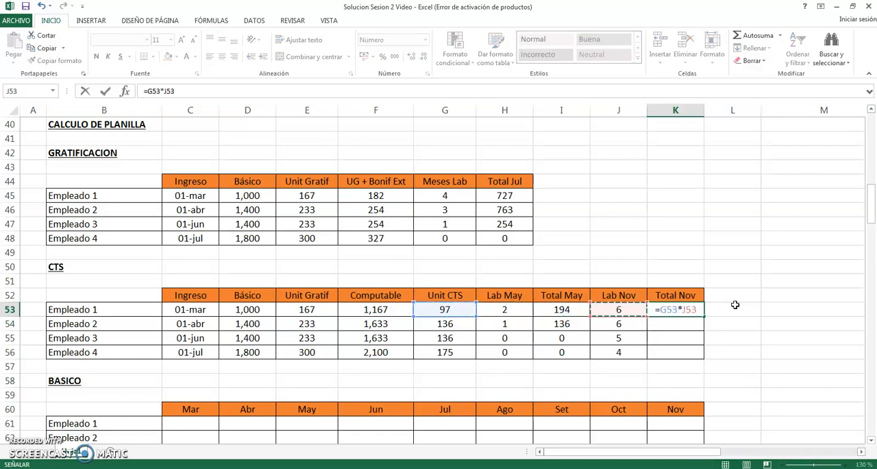
key("Return")
key("Up")
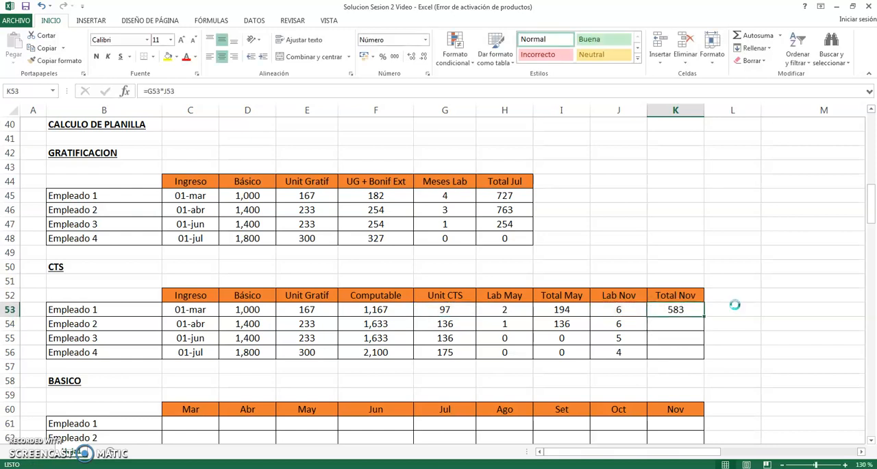
- Copy the Total Nov formula from K53 to K54:K56 for Empleados 2 to 4
key("ctrl+c")
key("Down")
key("shift+Down")
key("shift+Down")
key("ctrl+v")
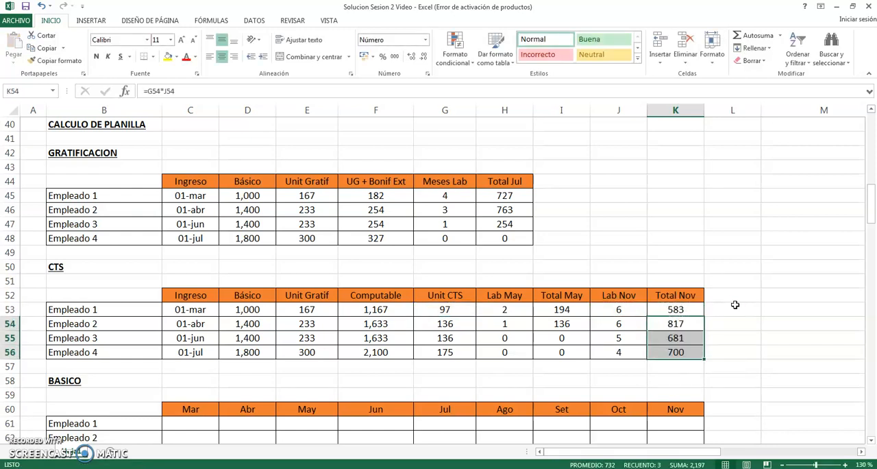
- Review the Total Nov formulas in K53:K56 and the neighbouring CTS cells of Empleados 2 to 4
key("Up")
key("Down")
key("Down")
key("Down")
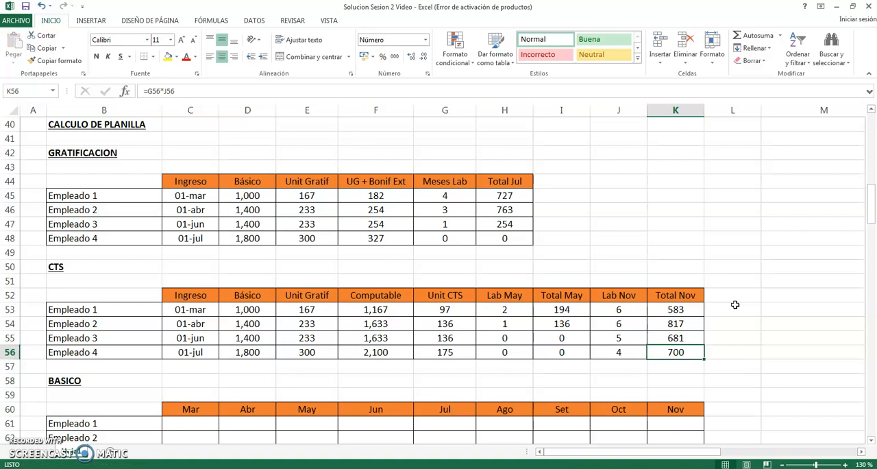
key("Up")
key("Up")
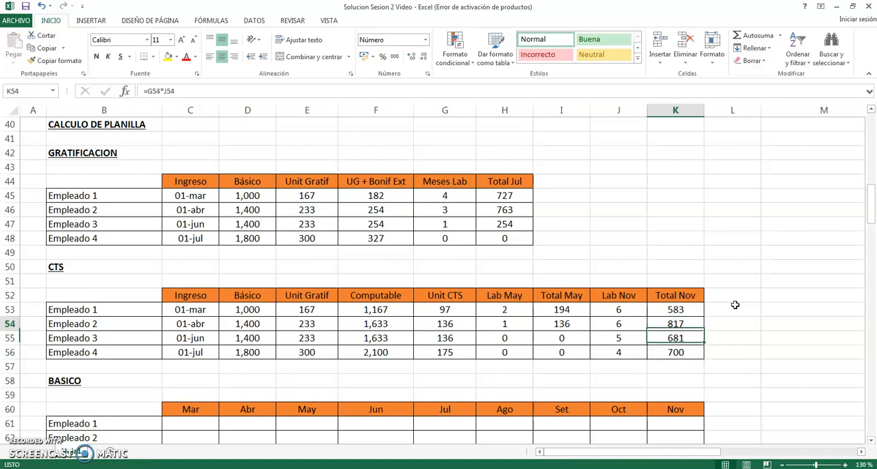
key("Left")
key("Left")
key("Left")
key("Left")
key("Left")
key("Left")
key("Right")
key("Right")
key("Right")
key("Right")
key("Right")
key("Right")
key("Down")
key("Down")
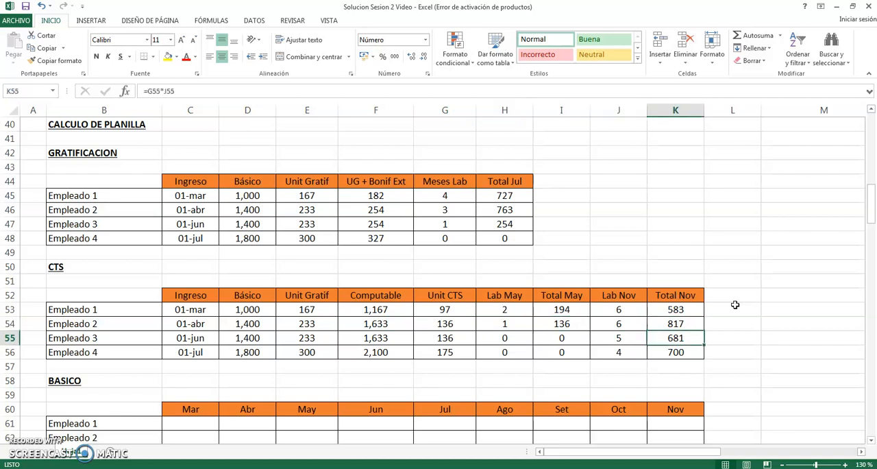
key("Left")
key("Left")
key("Left")
key("Left")
key("Left")
key("Left")
key("Left")
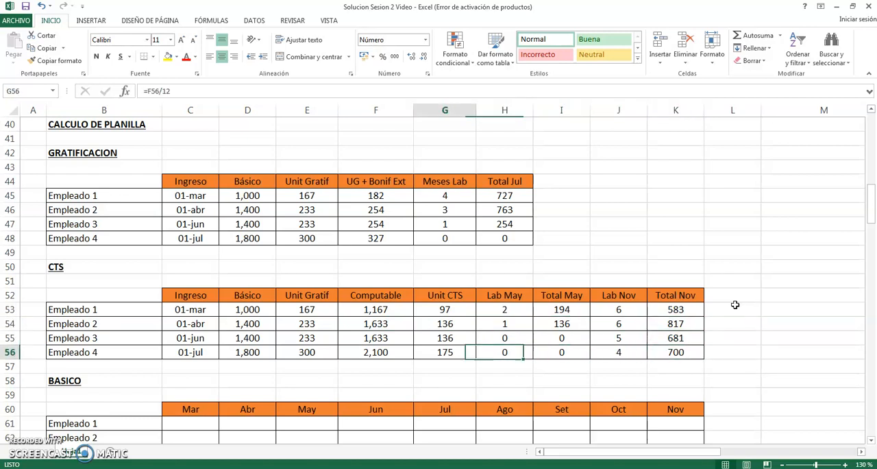
- Compare Empleado 1's Ingreso date in C53 with the Mar cell C61 of the BASICO table
key("Down")
key("Down")
key("Down")
key("Down")
key("Down")
key("Down")
key("Down")
key("Down")
key("Down")
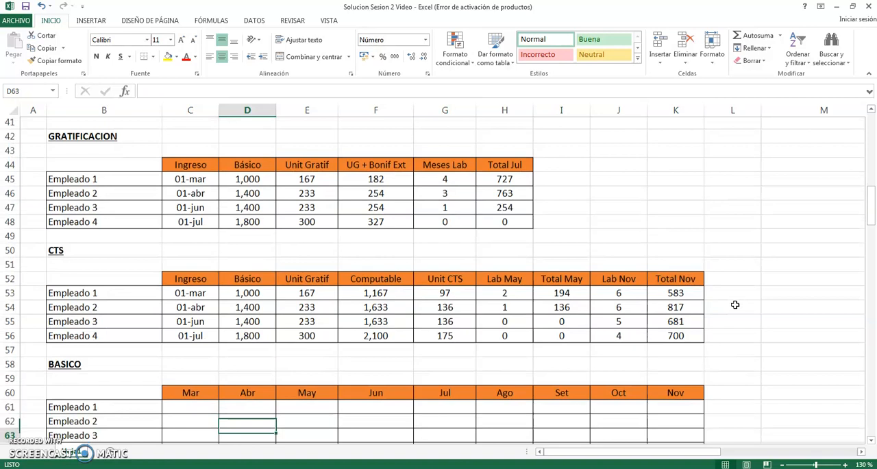
key("Left")
key("Up")
key("Up")
key("Up")
key("Up")
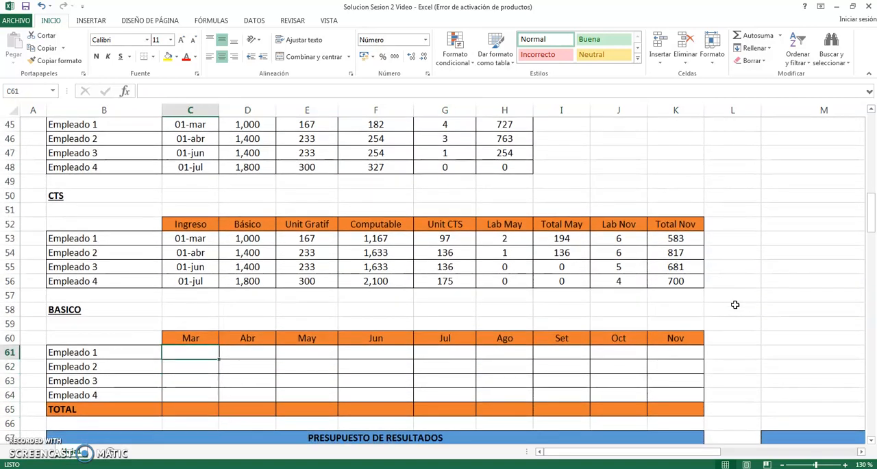
key("Right")
key("Left")
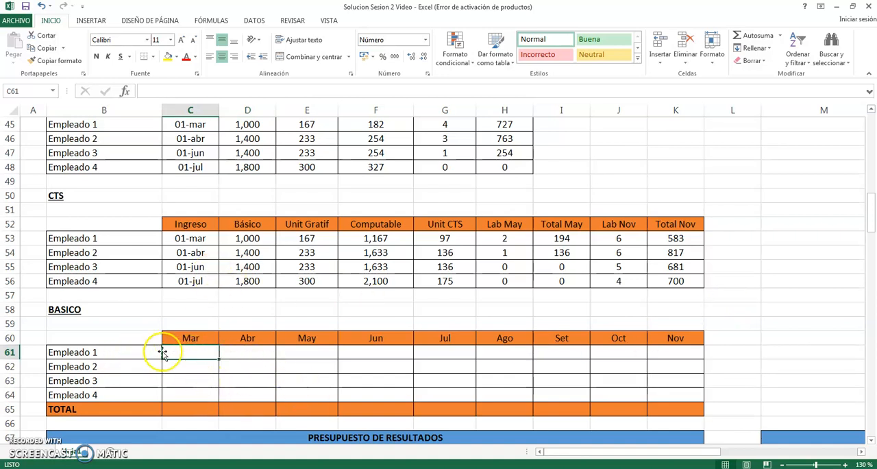
left_click(197, 240)
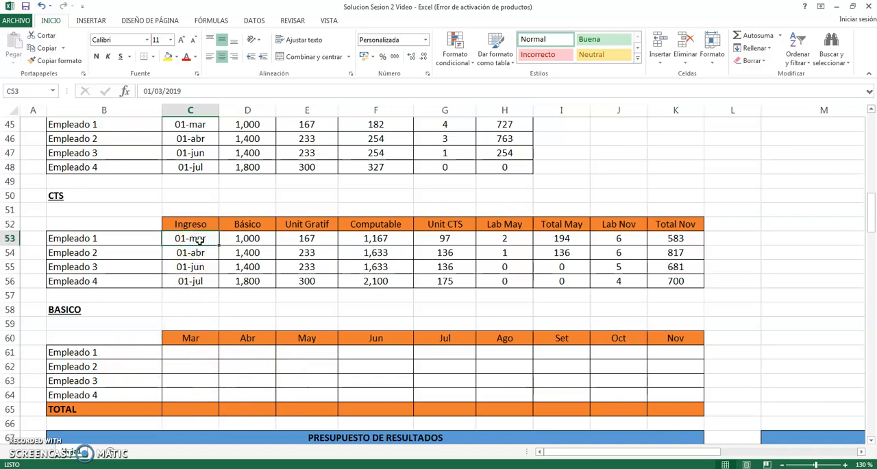
left_click(191, 351)
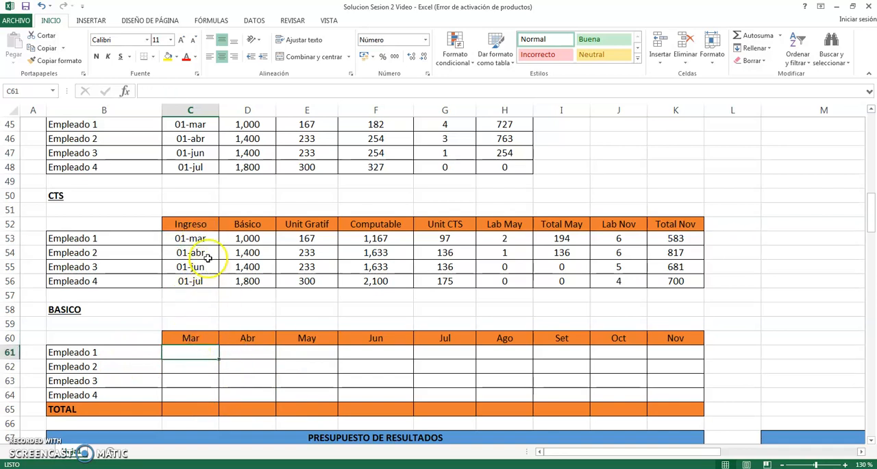
left_click(199, 242)
left_click(201, 353)
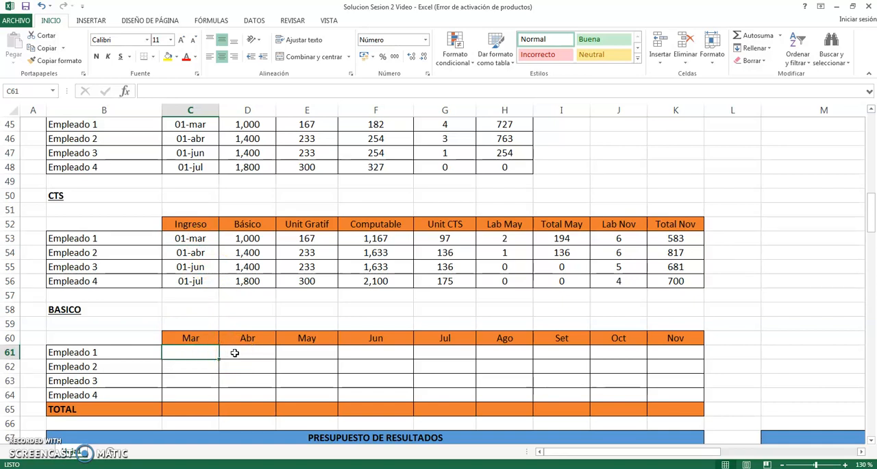
- Link Empleado 1's Mar salary in C61 to the Básico with =D53, and set Abr in D61 to =C61
type("=")
left_click(244, 241)
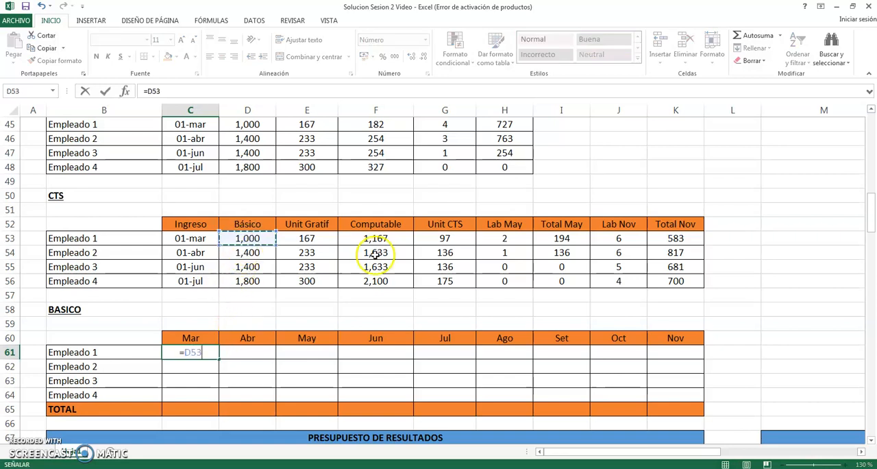
key("Return")
key("Right")
key("Up")
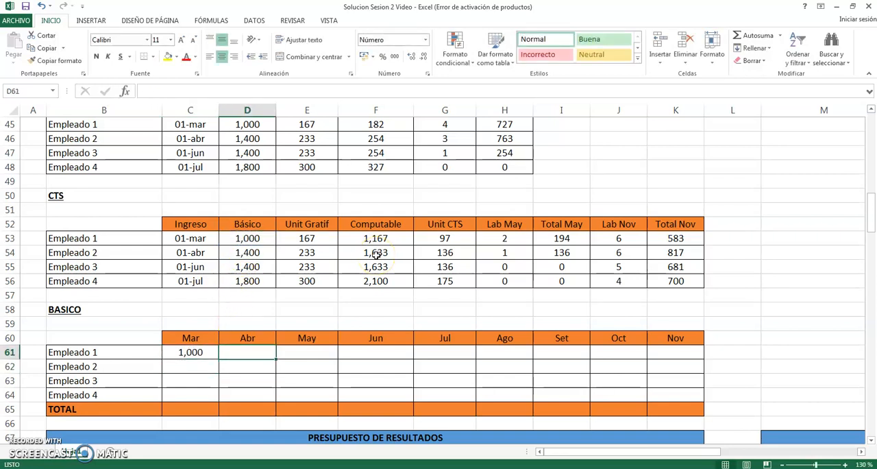
type("=")
key("Left")
key("Return")
- Copy Empleado 1's Abr formula from D61 across May to Nov in E61:K61
key("Up")
key("ctrl+c")
key("Right")
key("shift+Right")
key("shift+Right")
key("shift+Right")
key("shift+Right")
key("shift+Right")
key("shift+Right")
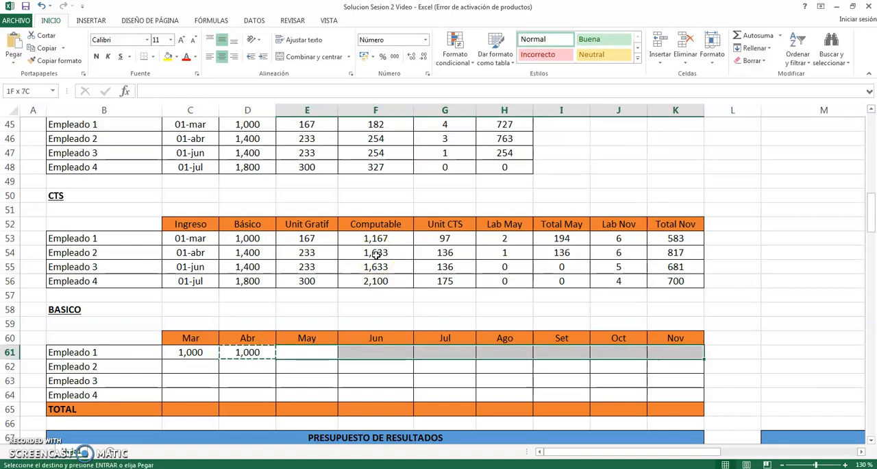
key("Return")
- Link Empleado 2's Abr salary in D62 of the BASICO table to the Básico with =D54
key("Down")
key("Left")
key("Left")
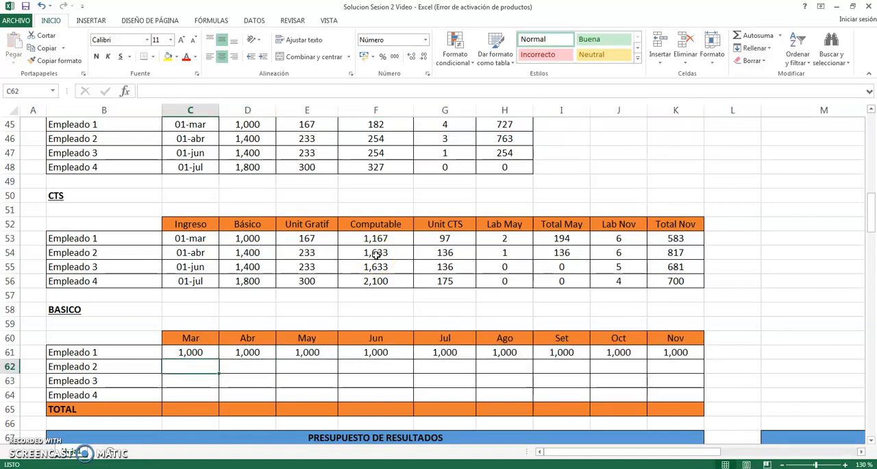
key("Right")
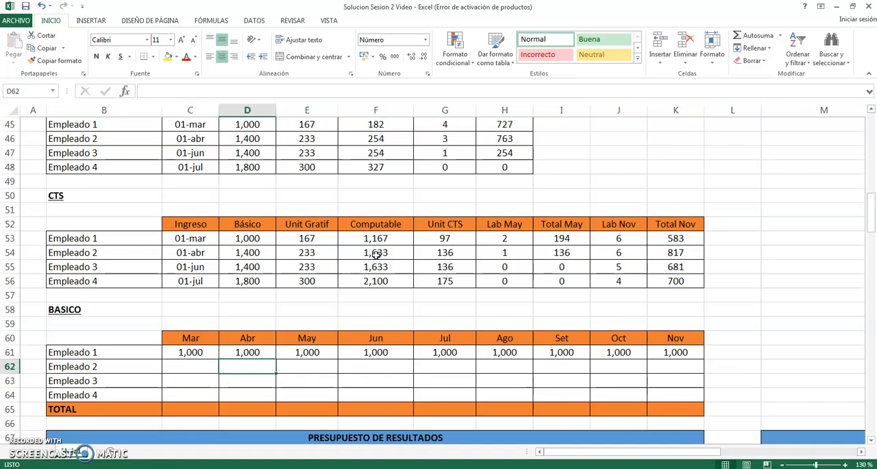
type("=")
left_click(259, 253)
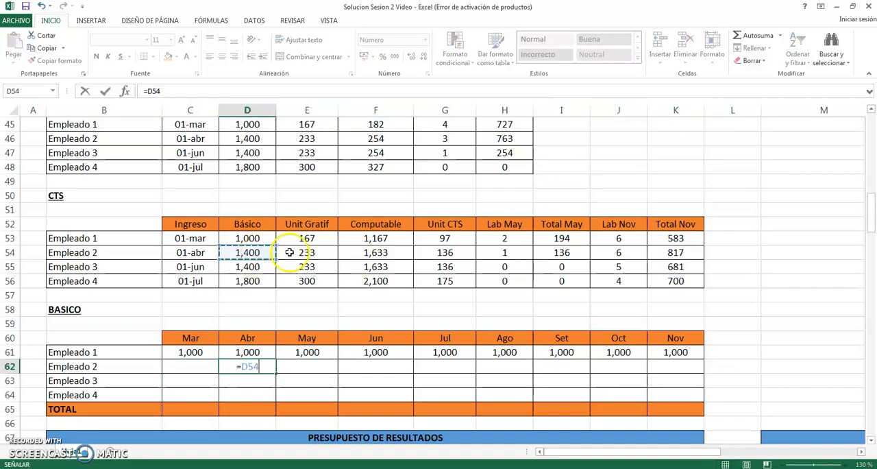
key("ctrl+Return")
- Set Empleado 2's May salary in E62 equal to the Abr value with =D62
key("Right")
type("=")
key("Left")
key("Return")
- Copy Empleado 2's May formula from E62 across Jun to Nov in F62:K62
key("Up")
key("Right")
key("shift+Right")
key("shift+Right")
key("shift+Right")
key("shift+Right")
key("shift+Right")
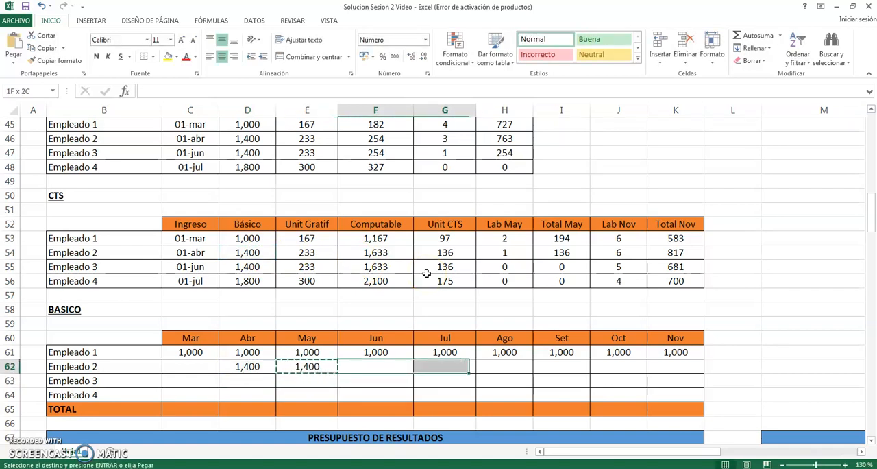
type("=")
key("Left")
key("ctrl+Return")
- Link Empleado 3's Jun salary in F63 of the BASICO table to that employee's Básico in D55 of the CTS table
key("Down")
key("Left")
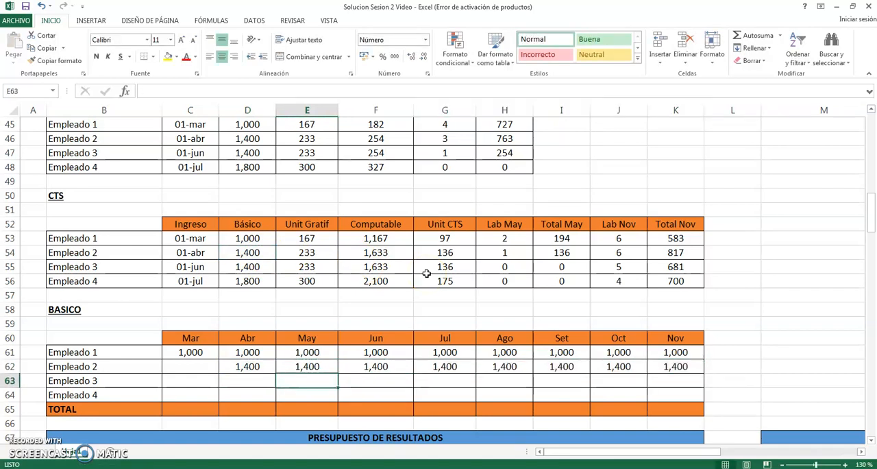
key("Left")
key("Right")
key("Left")
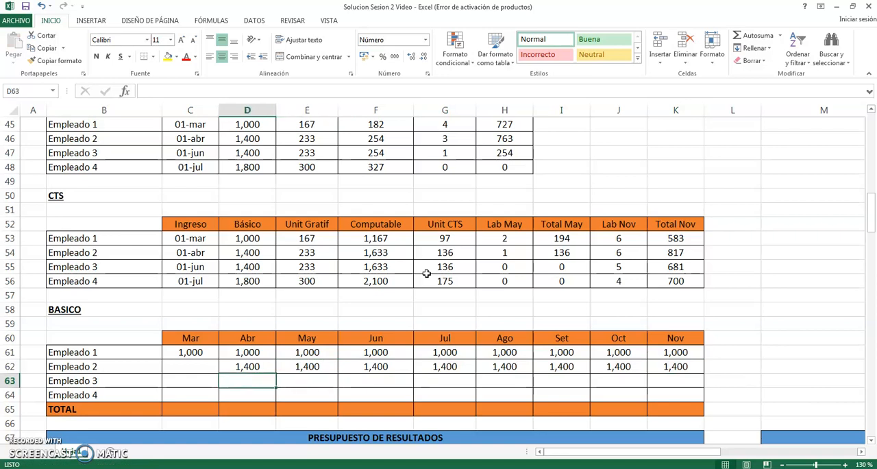
key("Right")
key("Right")
type("=")
key("Left")
key("Up")
key("Up")
key("Up")
key("Up")
key("Up")
key("Up")
key("Up")
key("Up")
key("Left")
key("Return")
- Set Empleado 3's Jul salary in G63 equal to the Jun value with =F63
key("Up")
key("Right")
- Copy Empleado 3's Jul formula from G63 across Ago to Nov in H63:K63
key("Right")
key("Left")
type("=")
key("Left")
key("Return")
key("Up")
key("ctrl+c")
key("Right")
key("shift+Right")
key("shift+Right")
key("shift+Right")
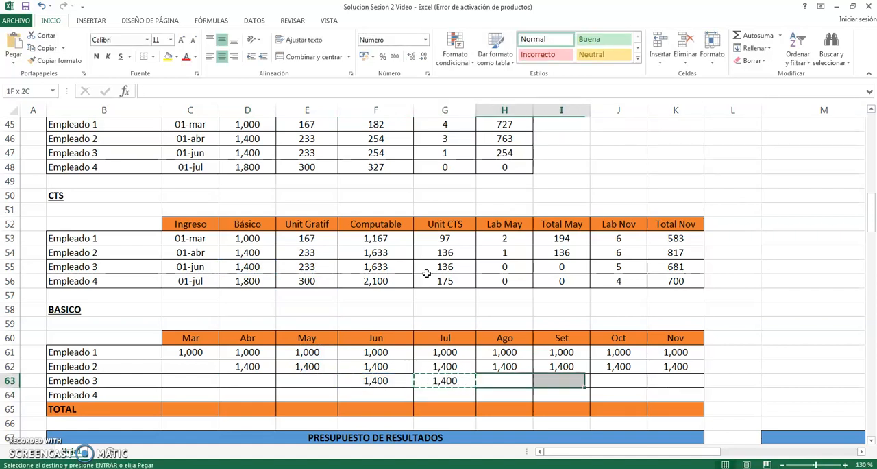
key("Return")
- Link Empleado 4's Jul salary in G64 of the BASICO table to the Básico with =D56
key("Down")
key("Left")
key("Left")
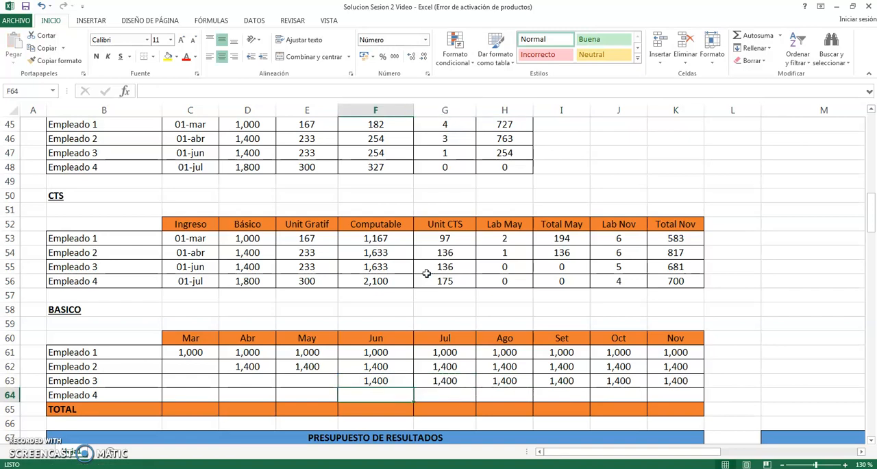
key("Right")
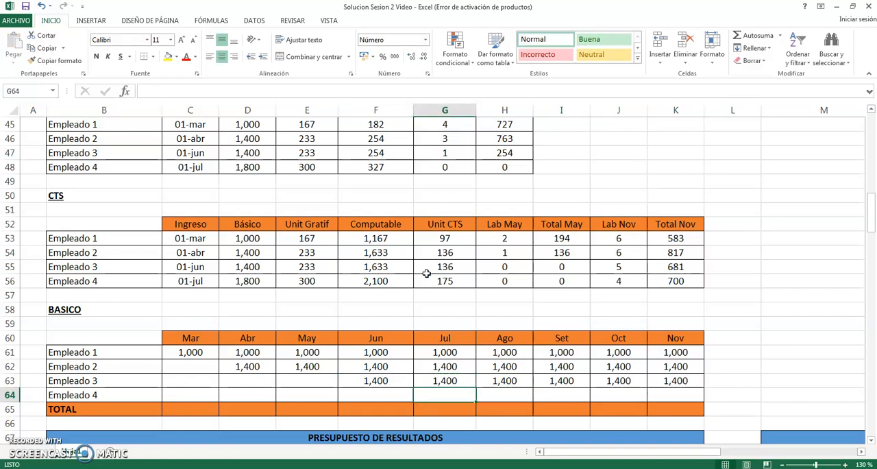
type("=")
left_click(244, 277)
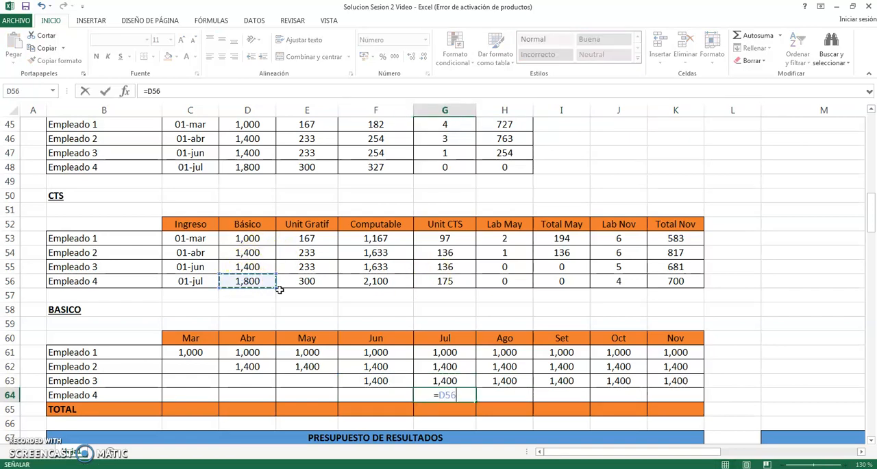
key("Return")
- Set Empleado 4's Ago salary in H64 equal to the Jul value with =G64
key("Up")
key("Right")
type("=")
key("Left")
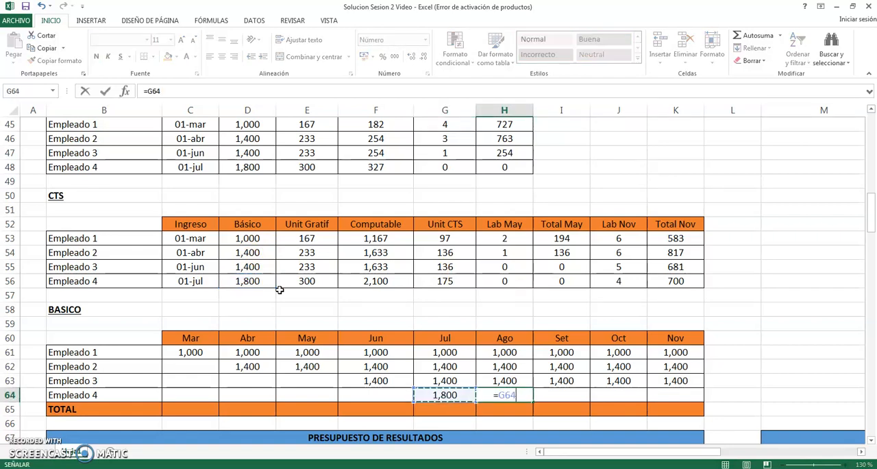
key("Return")
- Copy Empleado 4's Ago formula from H64 across Set to Nov in I64:K64
key("Up")
key("ctrl+c")
key("Right")
key("ctrl+v")
key("Right")
key("ctrl+v")
key("Right")
key("ctrl+v")
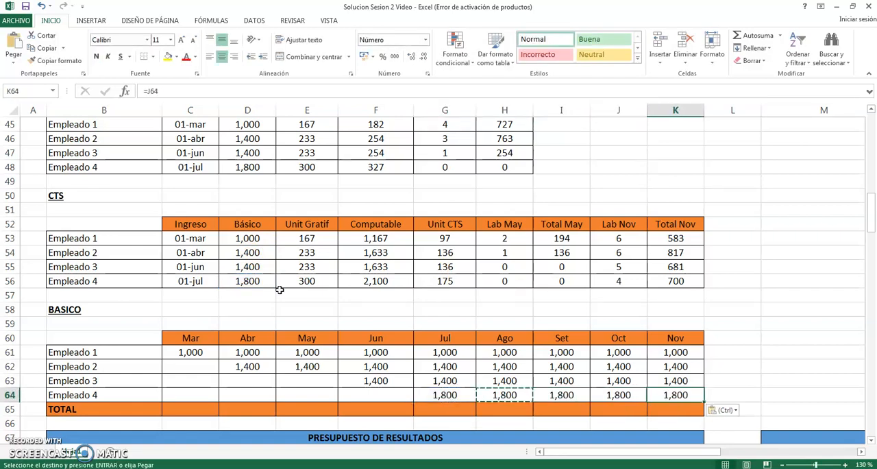
key("Escape")
- Total the Mar salaries in C65 of the BASICO table with =SUMA(C61:C64)
key("Down")
key("Left")
key("Left")
key("Left")
key("Left")
key("Left")
key("Left")
key("Left")
key("Left")
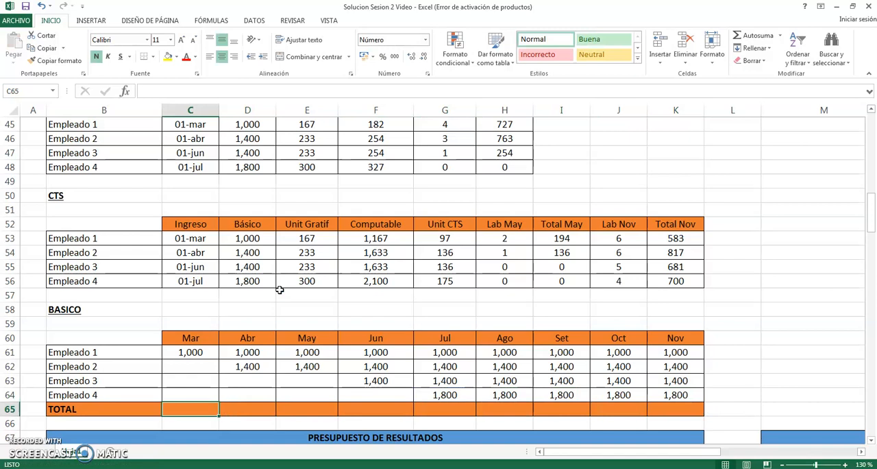
type("=suma(")
key("Up")
key("Up")
key("Up")
key("Up")
key("shift+Down")
key("shift+Down")
key("shift+Down")
type(")")
key("ctrl+Return")
- Copy the Mar total formula from C65 across Abr to Nov in D65:K65
key("ctrl+c")
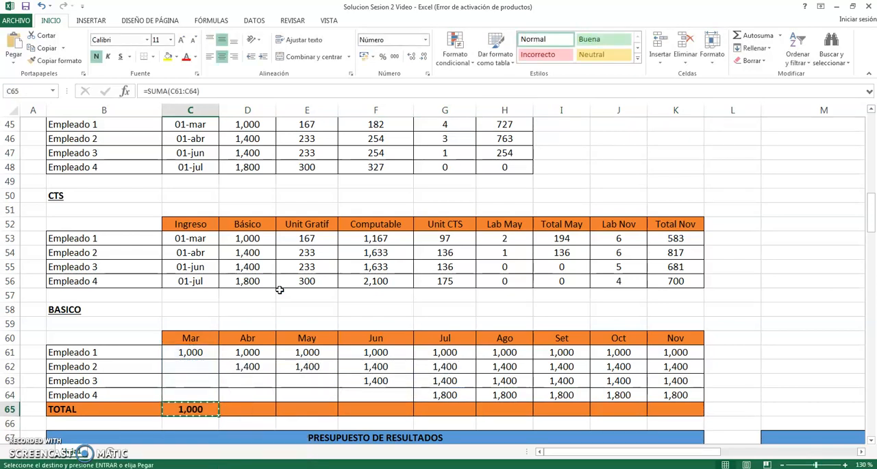
key("Right")
key("shift+Right")
key("shift+Right")
key("shift+Right")
key("shift+Right")
key("shift+Right")
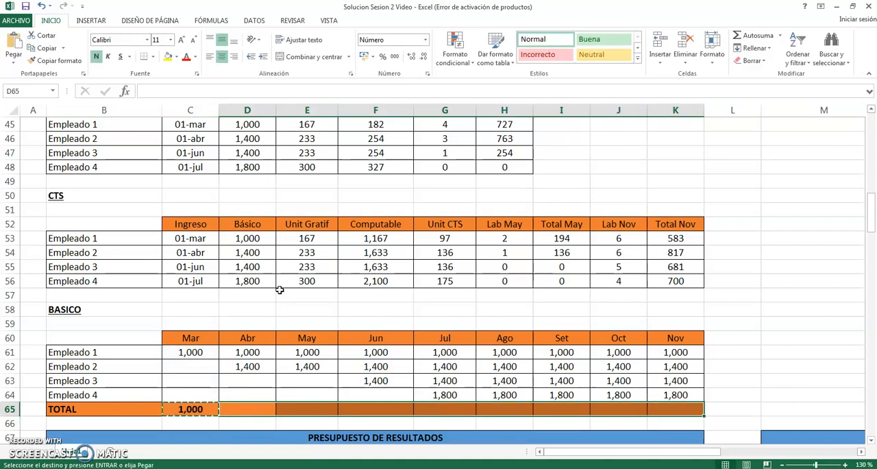
key("Return")
key("Left")
key("Up")
key("Left")
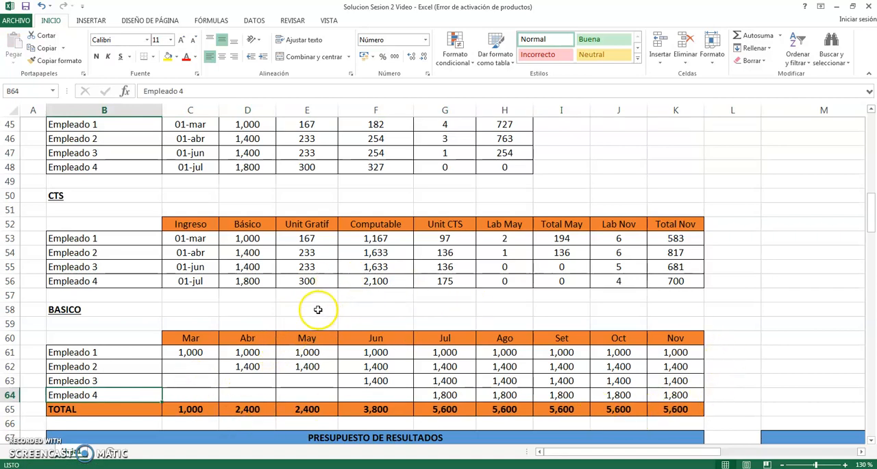
- Review the Ingreso dates in the GRATIFICACION and CTS tables and look over the completed BASICO table
scroll(318, 309, "up", 1)
left_click(195, 169)
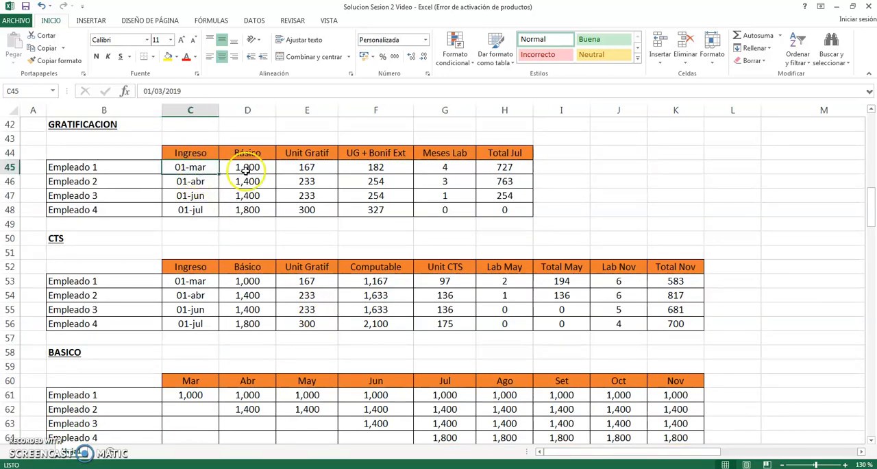
left_click(200, 286)
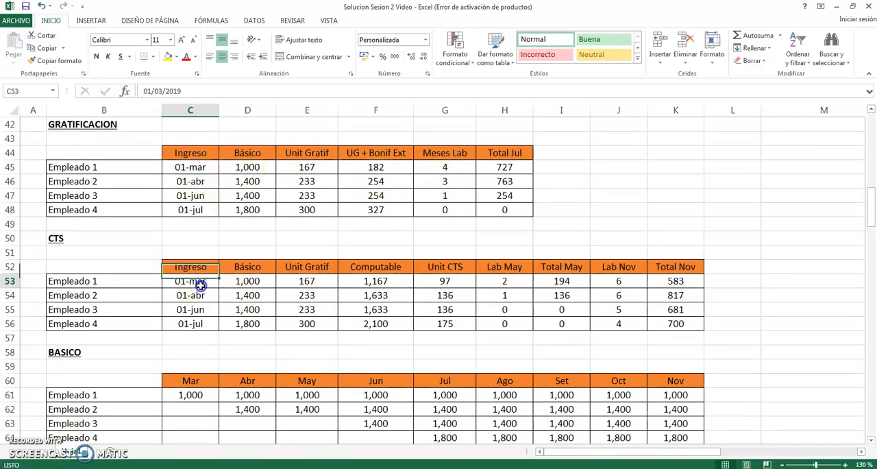
left_click(196, 296)
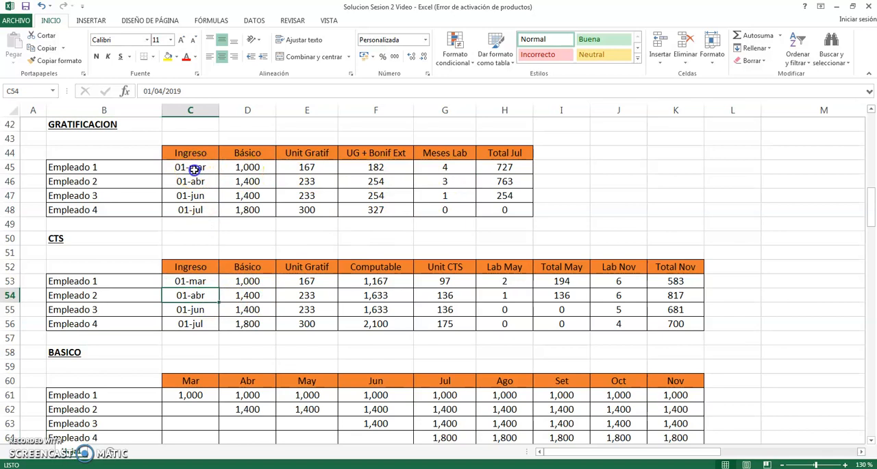
left_click(195, 169)
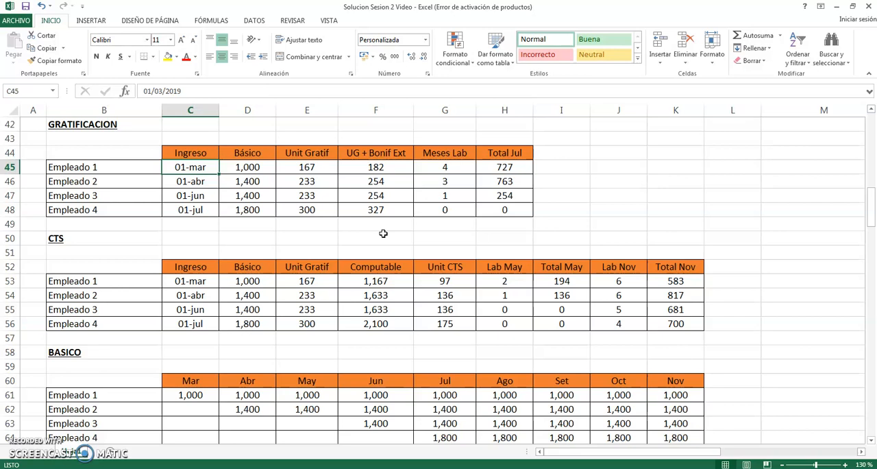
left_click(559, 353)
scroll(580, 358, "down", 1)
scroll(580, 359, "down", 1)
scroll(580, 354, "up", 1)
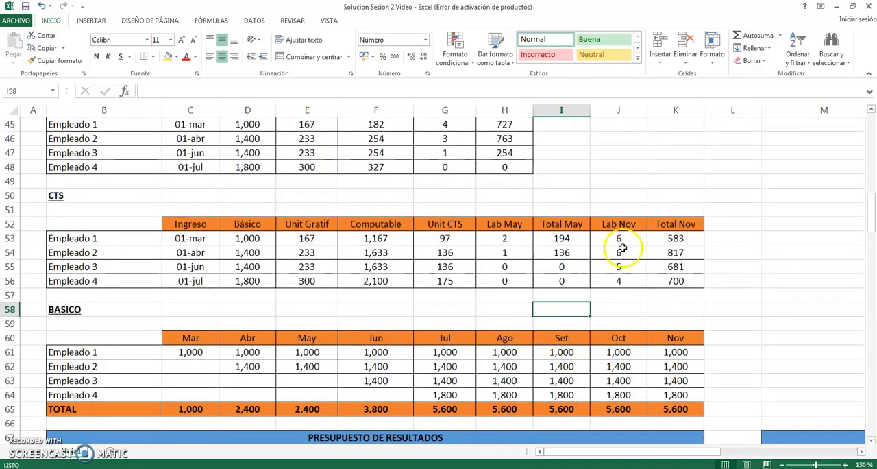
scroll(550, 198, "up", 1)
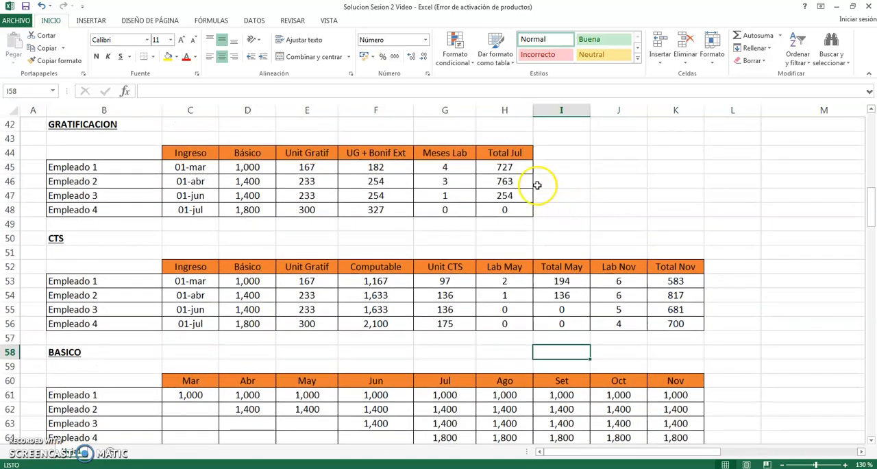
left_click_drag(117, 129, 390, 163)
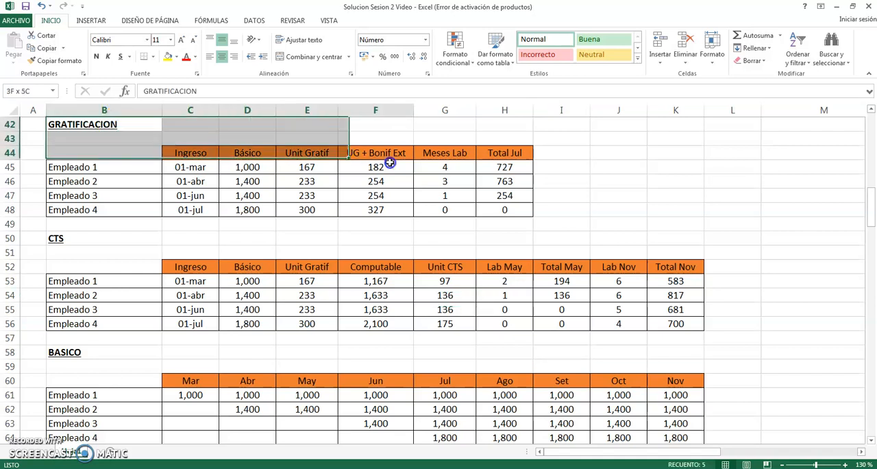
left_click(614, 207)
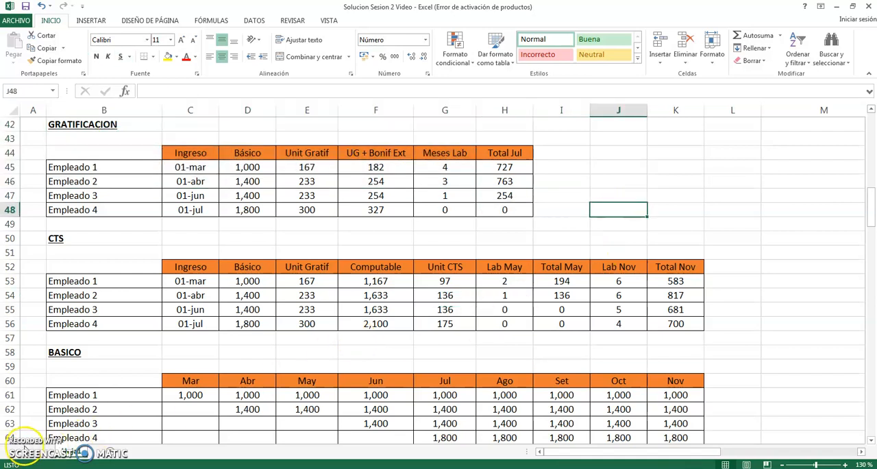